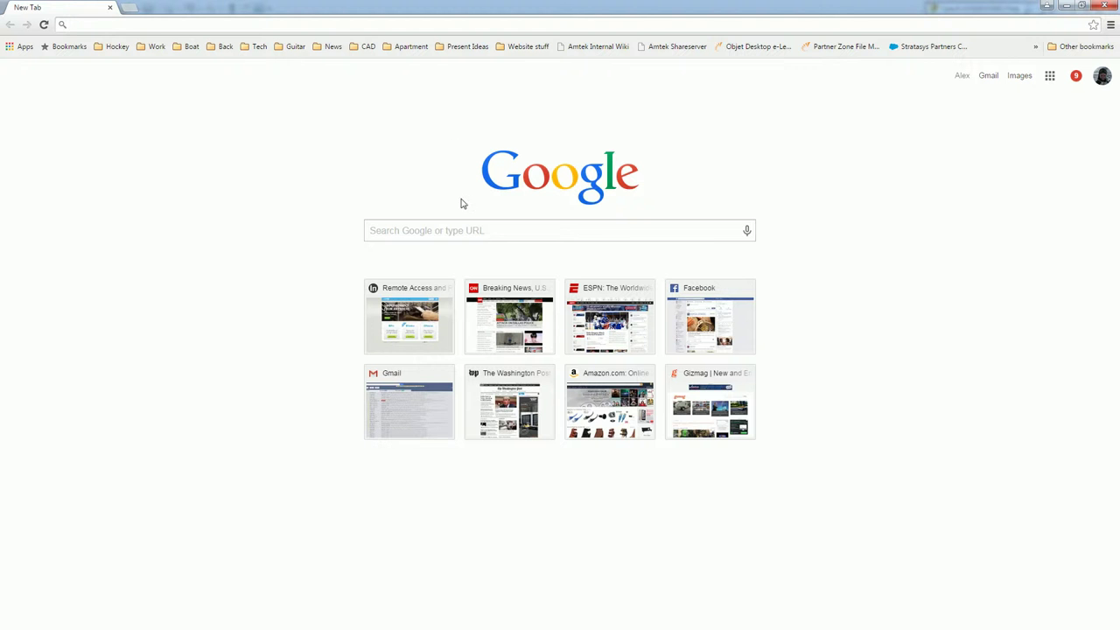
# Search Google Images for 'abe lincoln profile' and preview a clear side-profile Lincoln portrait
pyautogui.click(457, 232)
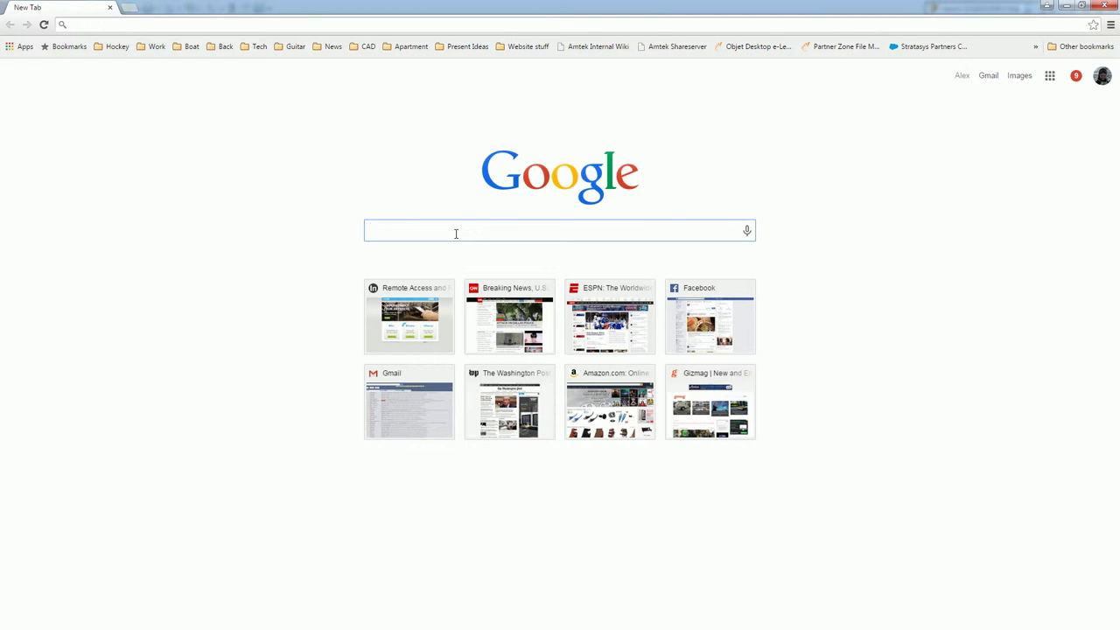
pyautogui.write('abe lin')
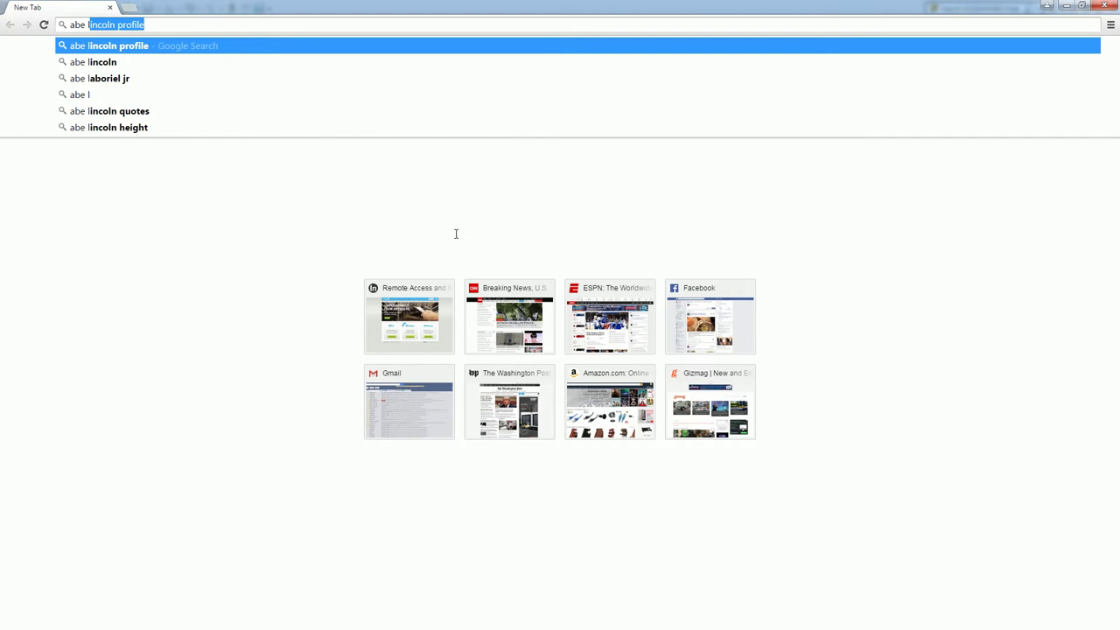
pyautogui.write('coln prof')
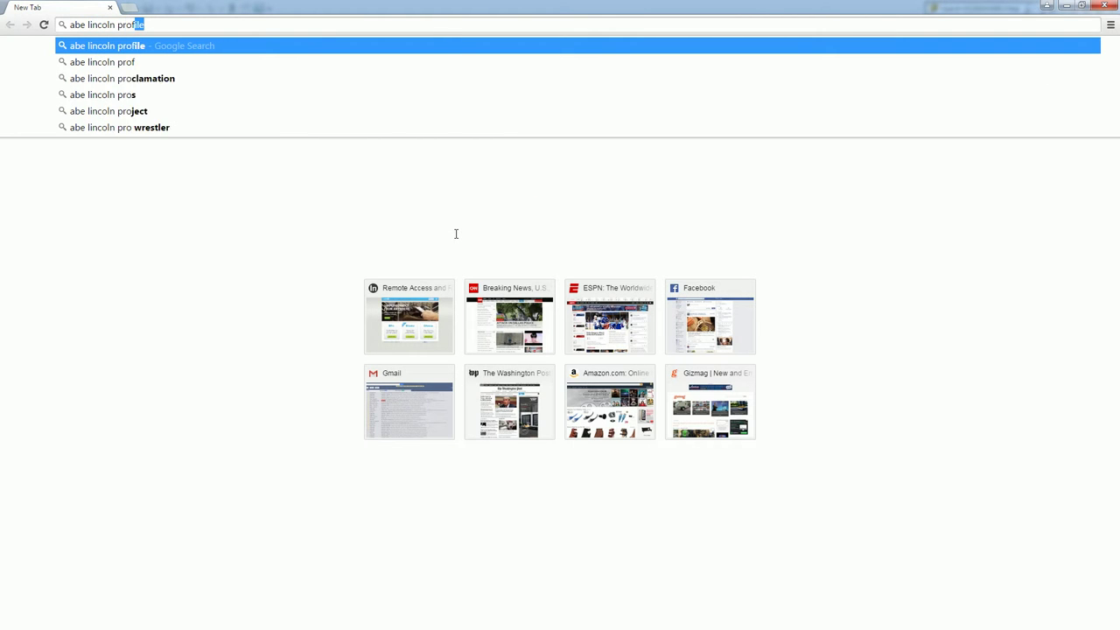
pyautogui.press('Return')
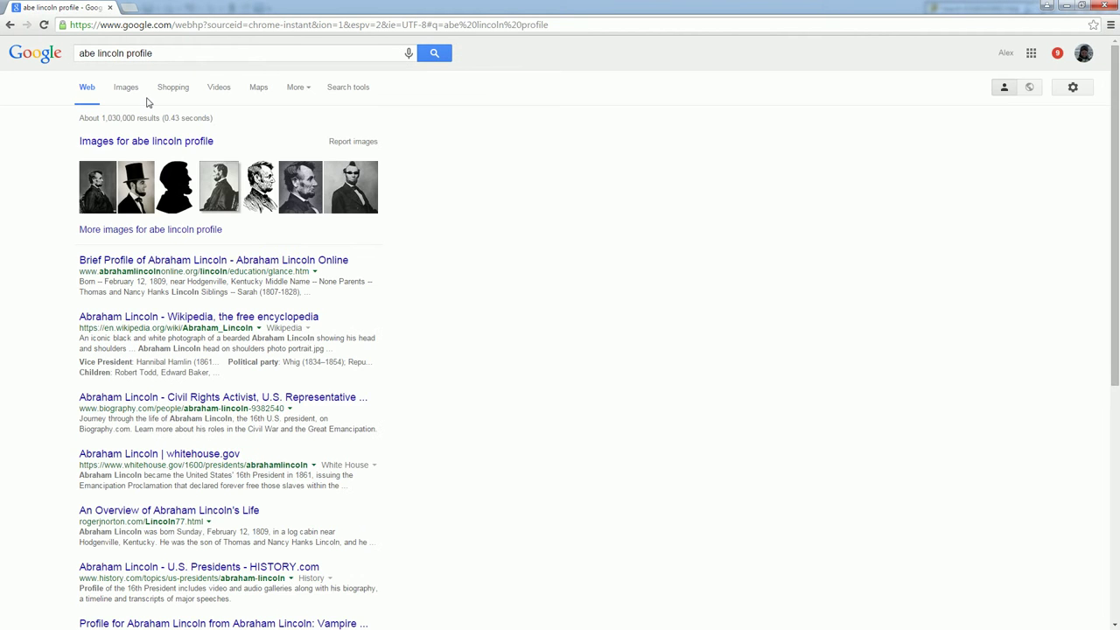
pyautogui.click(141, 91)
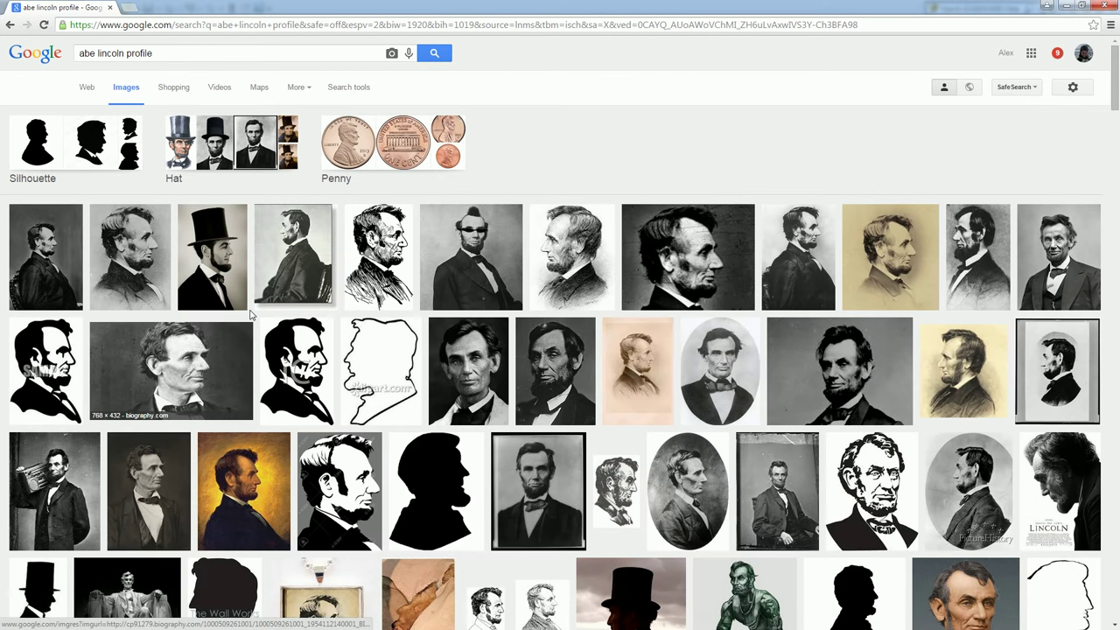
pyautogui.click(131, 261)
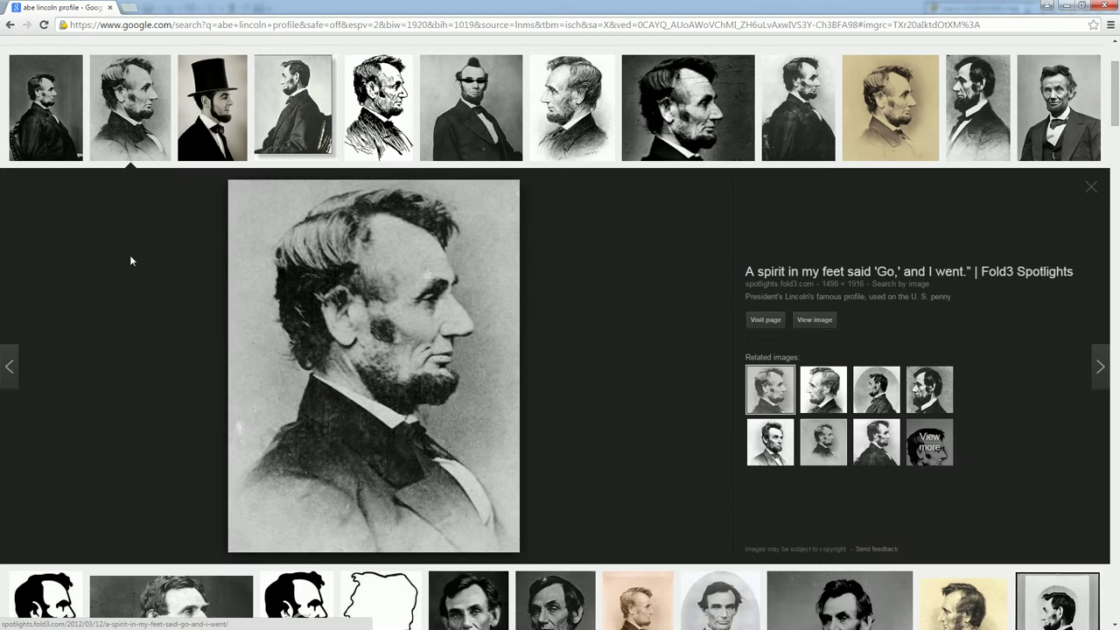
# Open the full-size Lincoln portrait and save it to the Desktop as Abe.jpg
pyautogui.click(814, 320)
pyautogui.rightClick(243, 215)
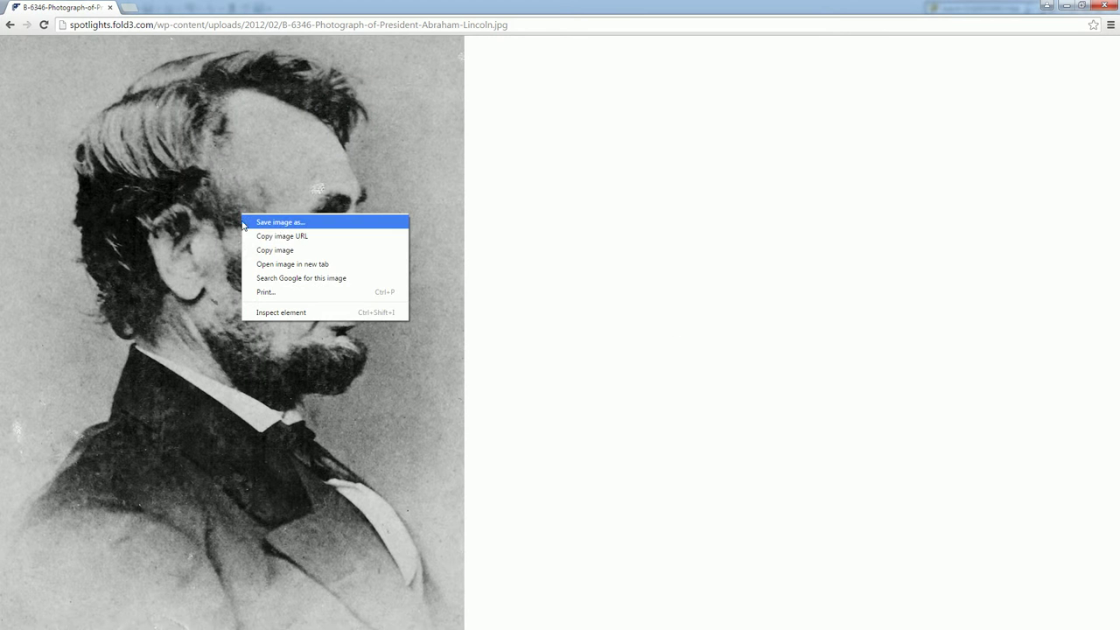
pyautogui.click(290, 223)
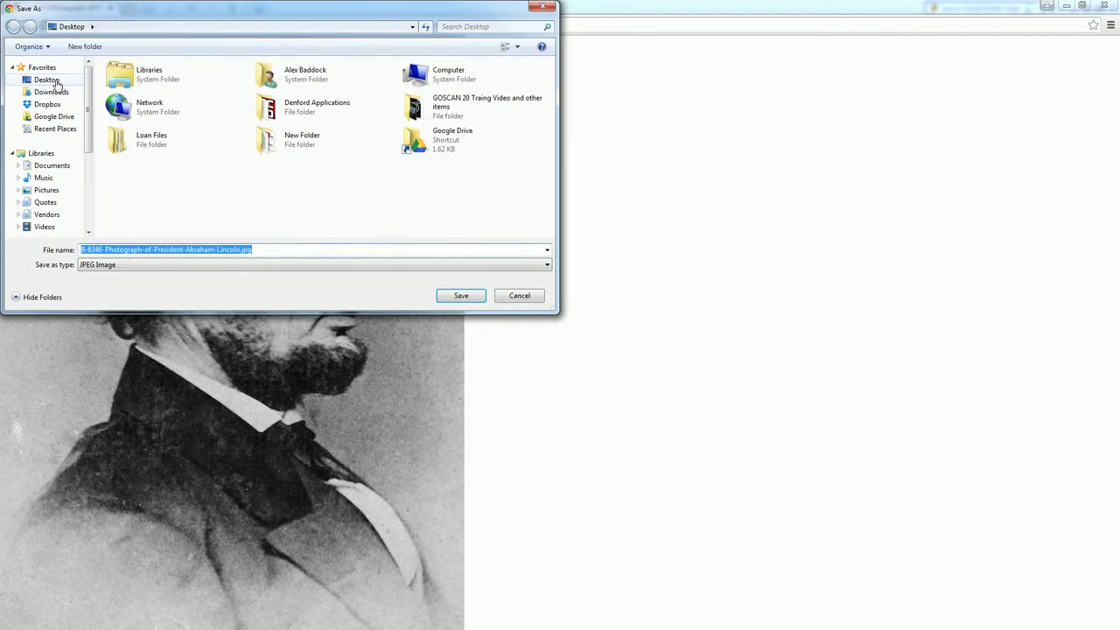
pyautogui.click(46, 80)
pyautogui.doubleClick(239, 249)
pyautogui.click(238, 249)
pyautogui.moveTo(242, 250); pyautogui.dragTo(36, 246)
pyautogui.write('Abe')
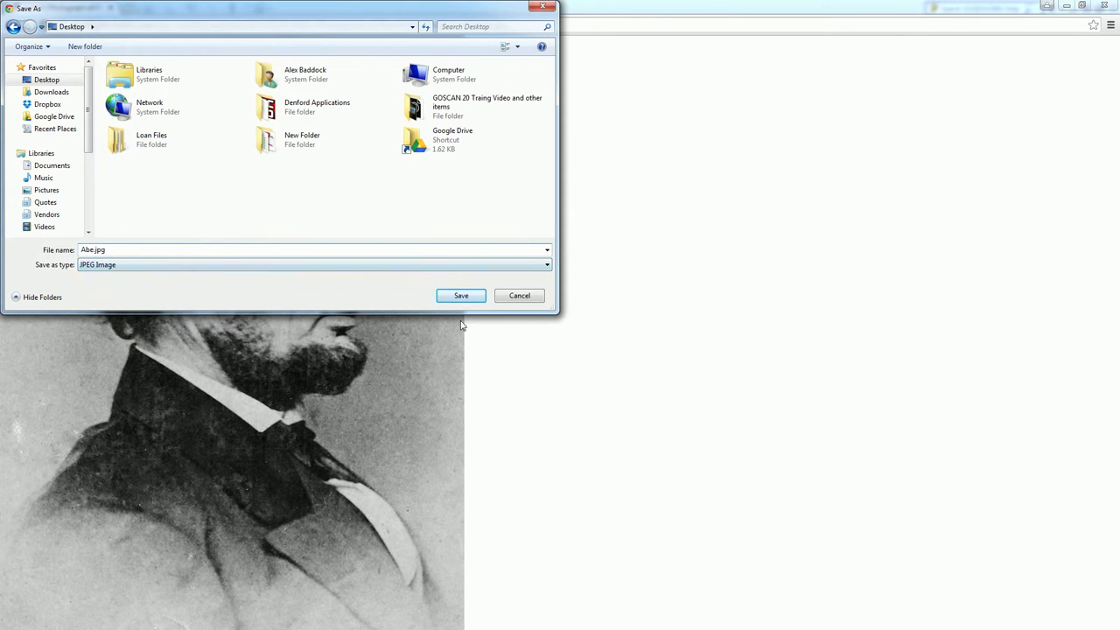
pyautogui.click(463, 297)
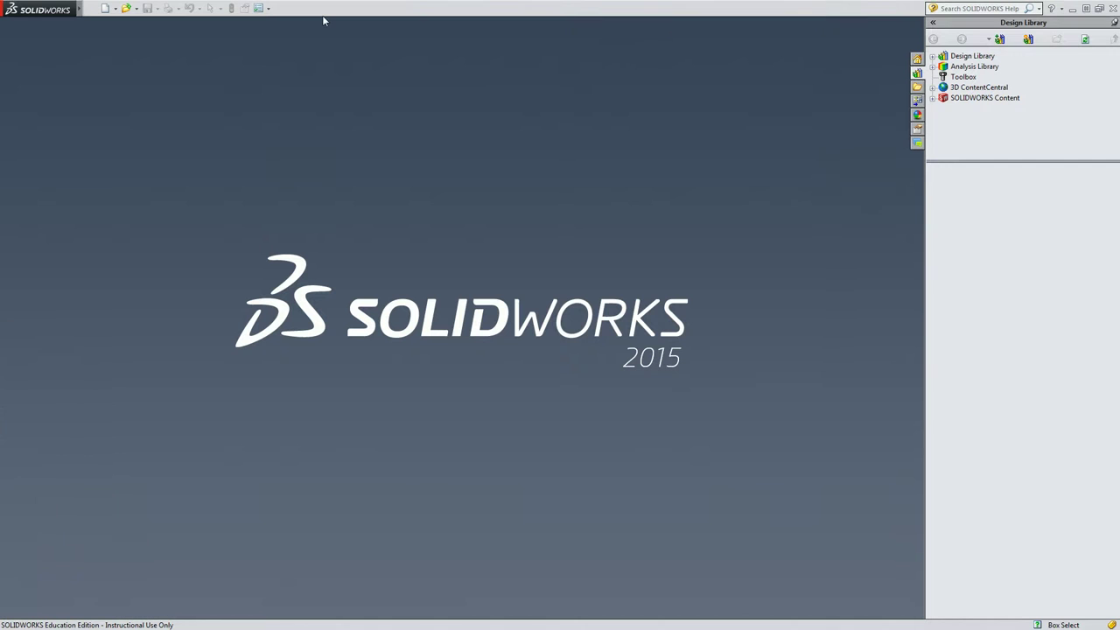
# Create new part Part2 and start Sketch1 on the Front Plane
pyautogui.click(104, 8)
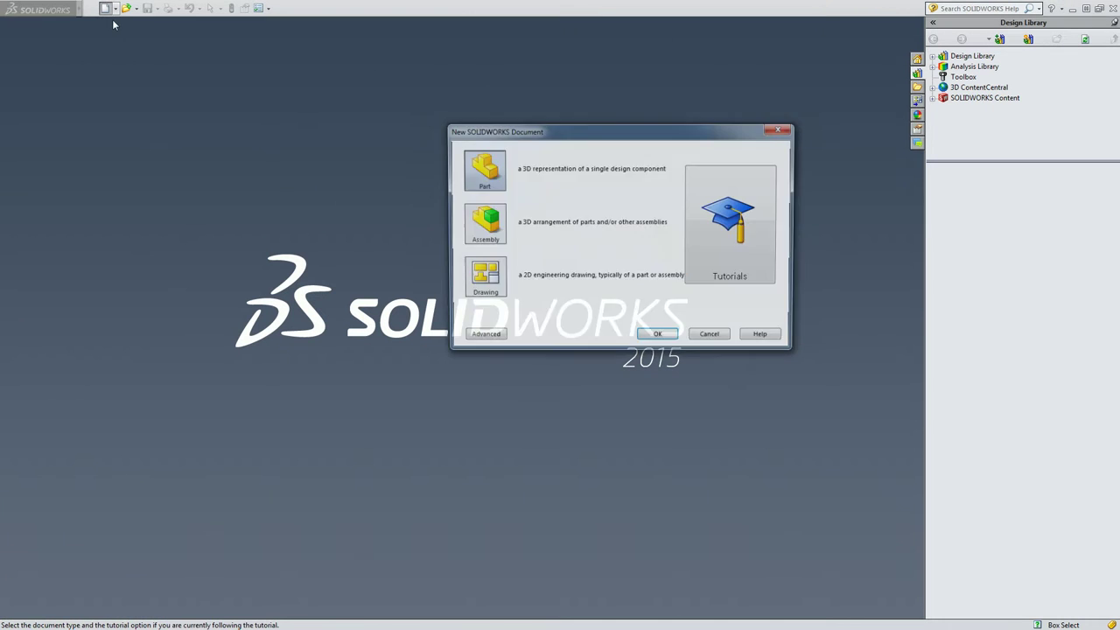
pyautogui.click(660, 338)
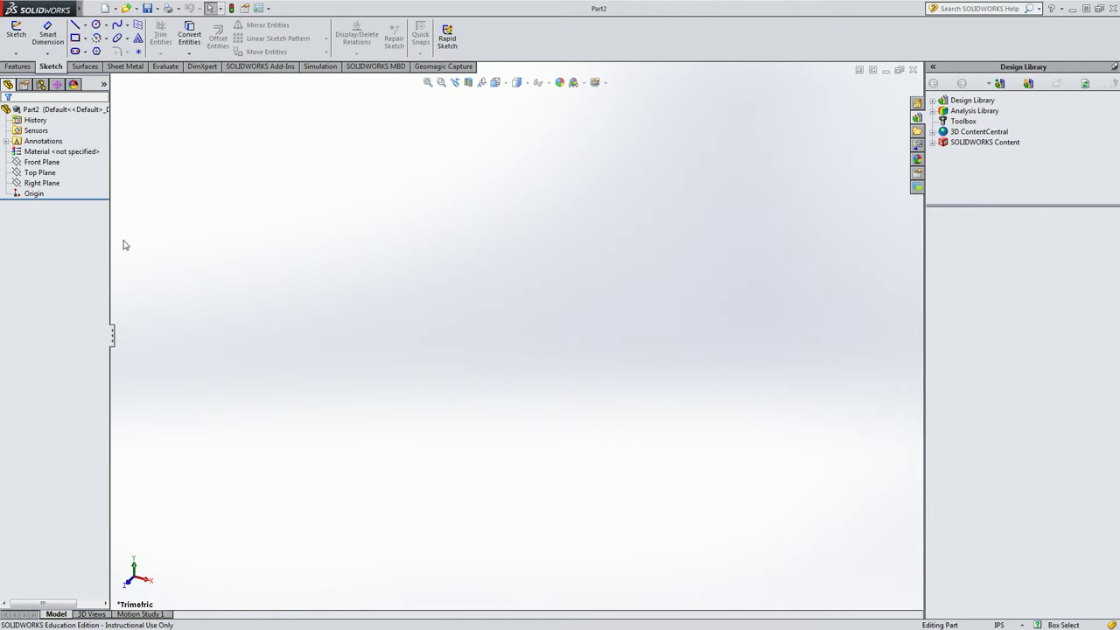
pyautogui.click(40, 163)
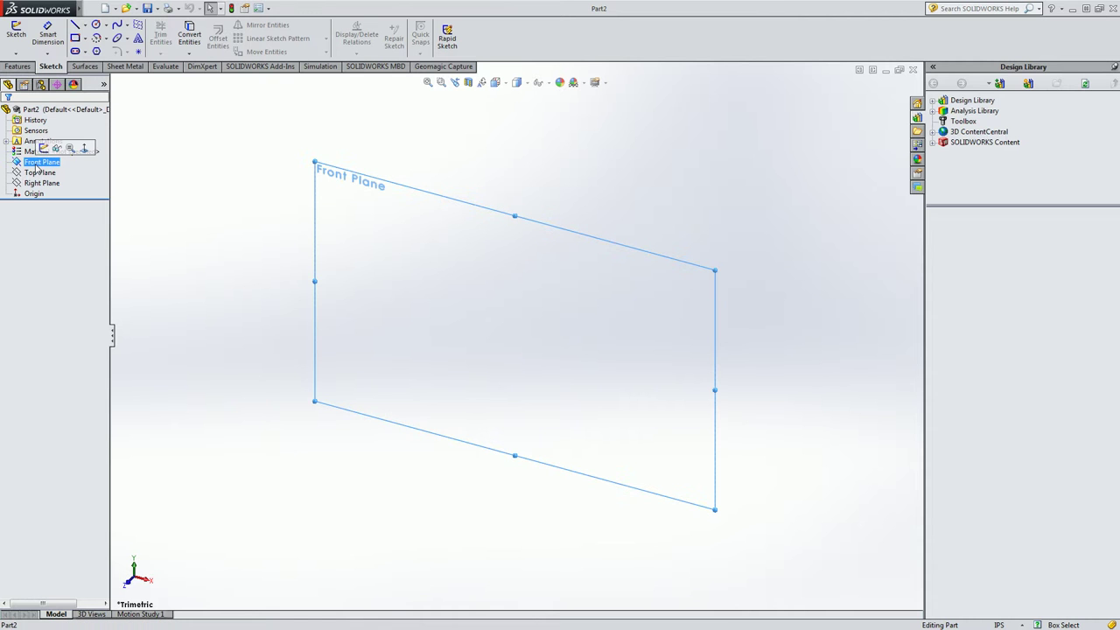
pyautogui.click(16, 37)
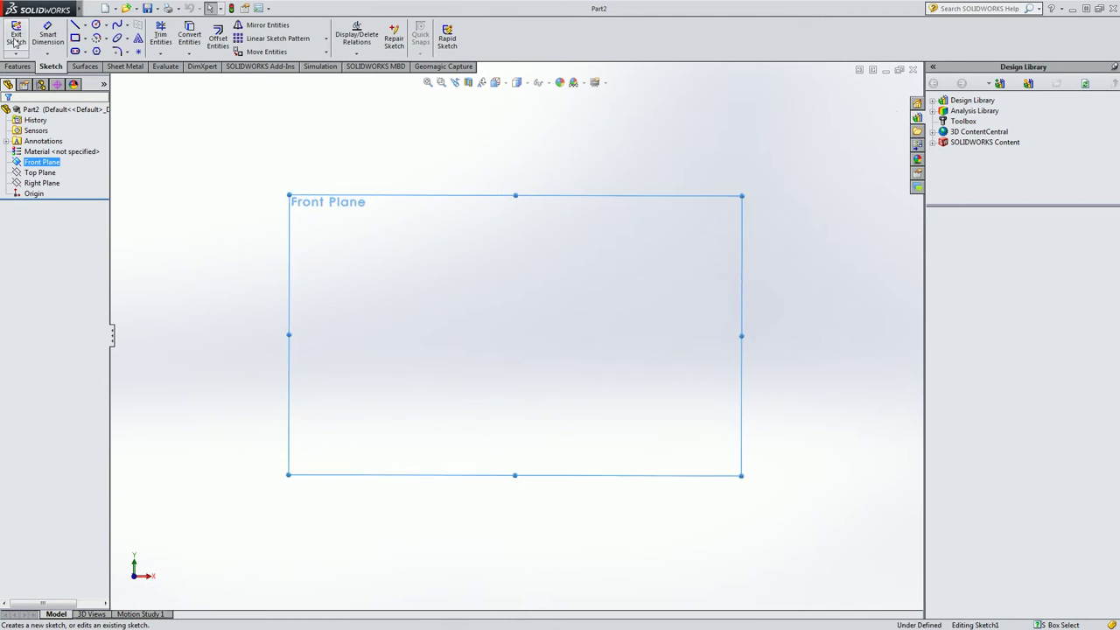
# Insert Abe.jpg from the Desktop as a Sketch Picture via Tools > Sketch Tools
pyautogui.moveTo(64, 5)
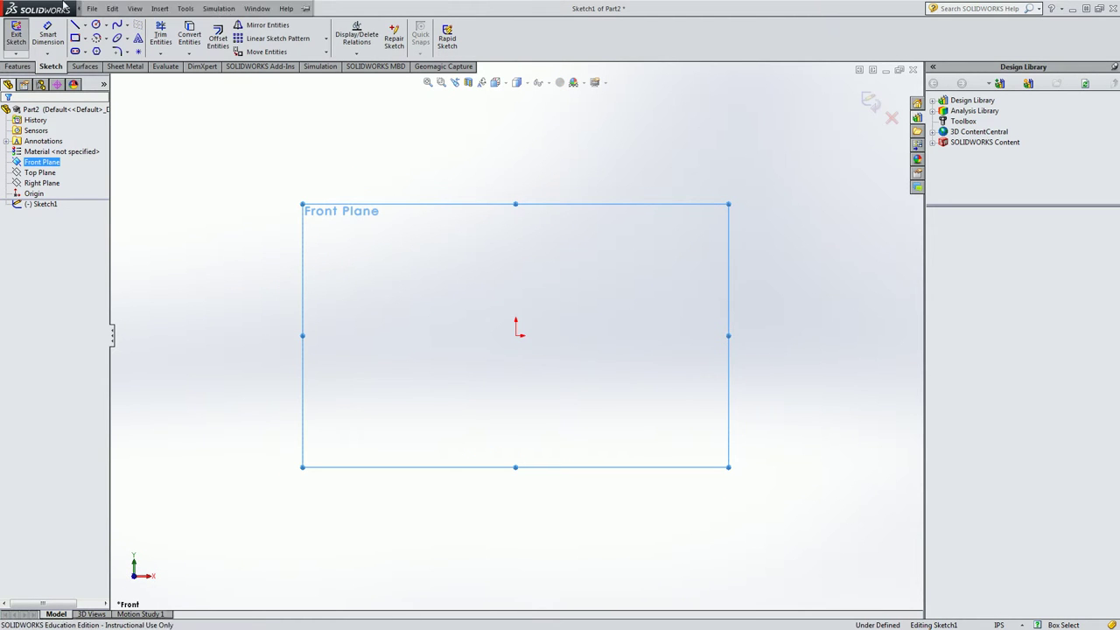
pyautogui.click(185, 9)
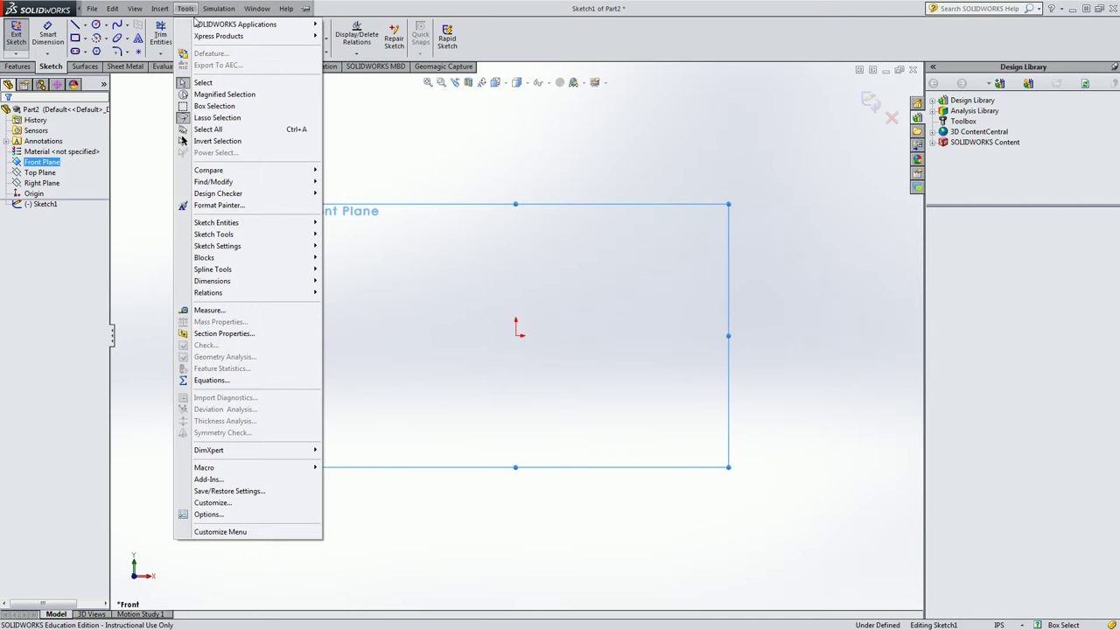
pyautogui.moveTo(223, 237)
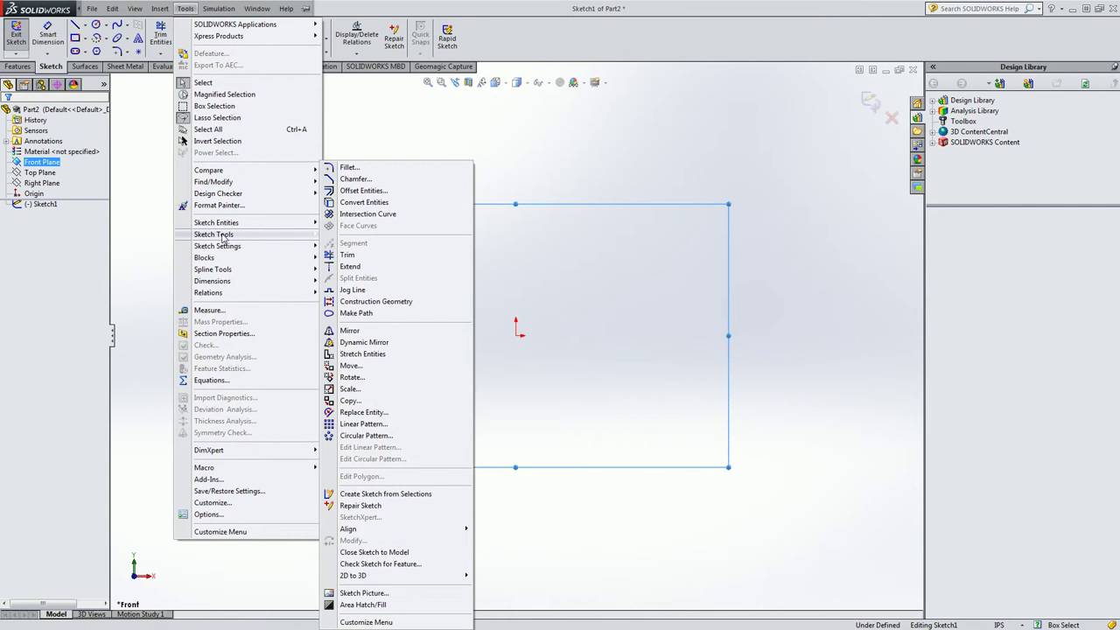
pyautogui.click(364, 594)
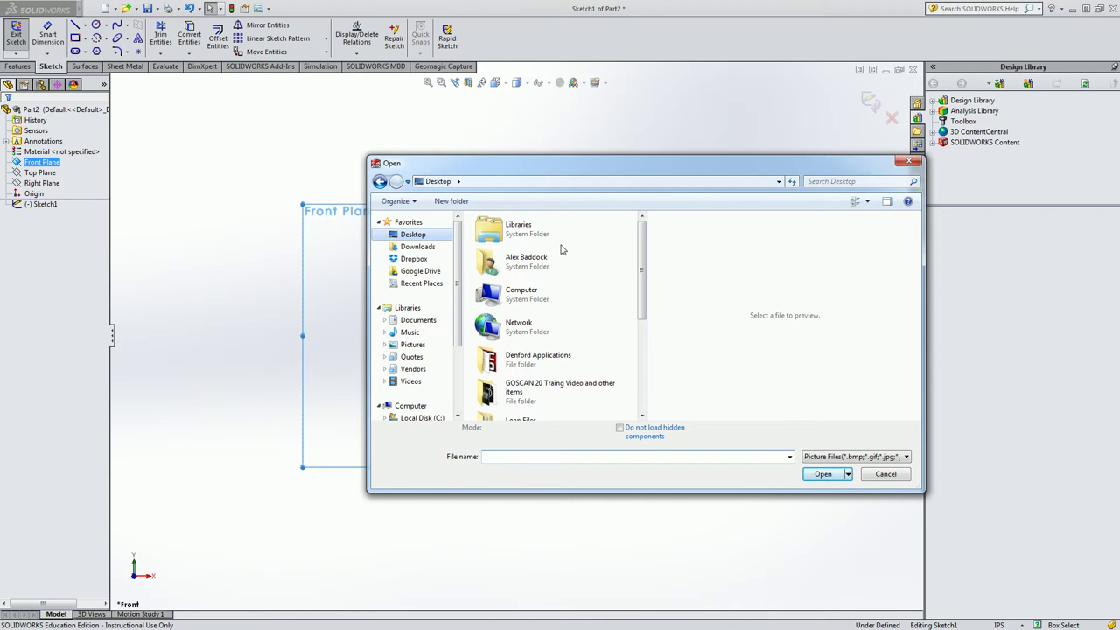
pyautogui.moveTo(642, 269); pyautogui.dragTo(649, 348)
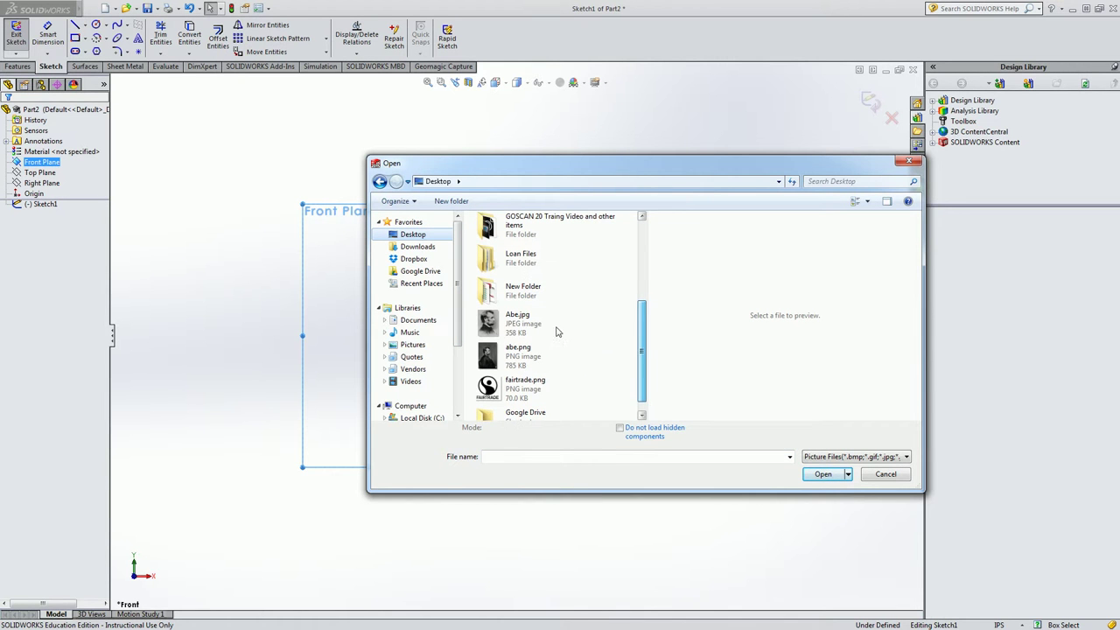
pyautogui.click(528, 321)
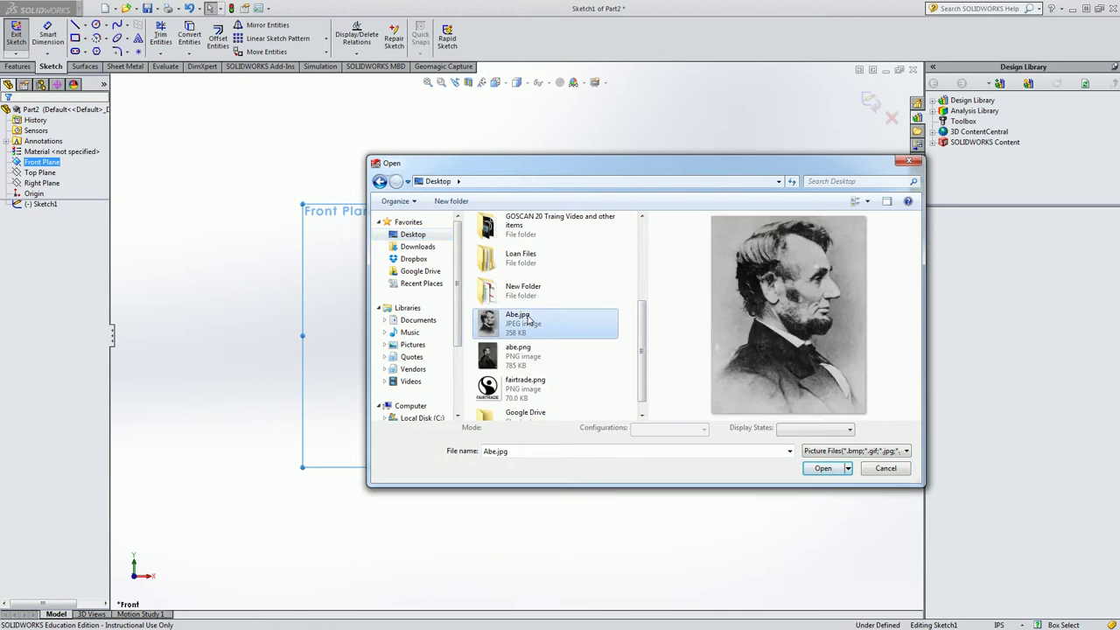
pyautogui.click(823, 469)
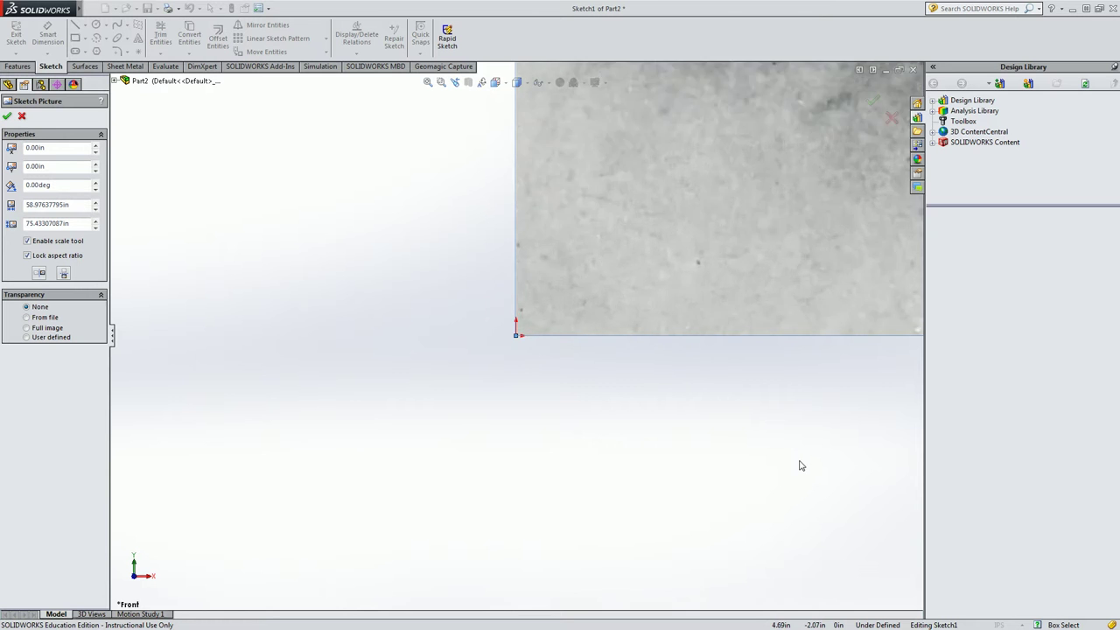
# Scale the picture so the line from head top to chin measures 4 in
pyautogui.scroll(-3, 662, 248)
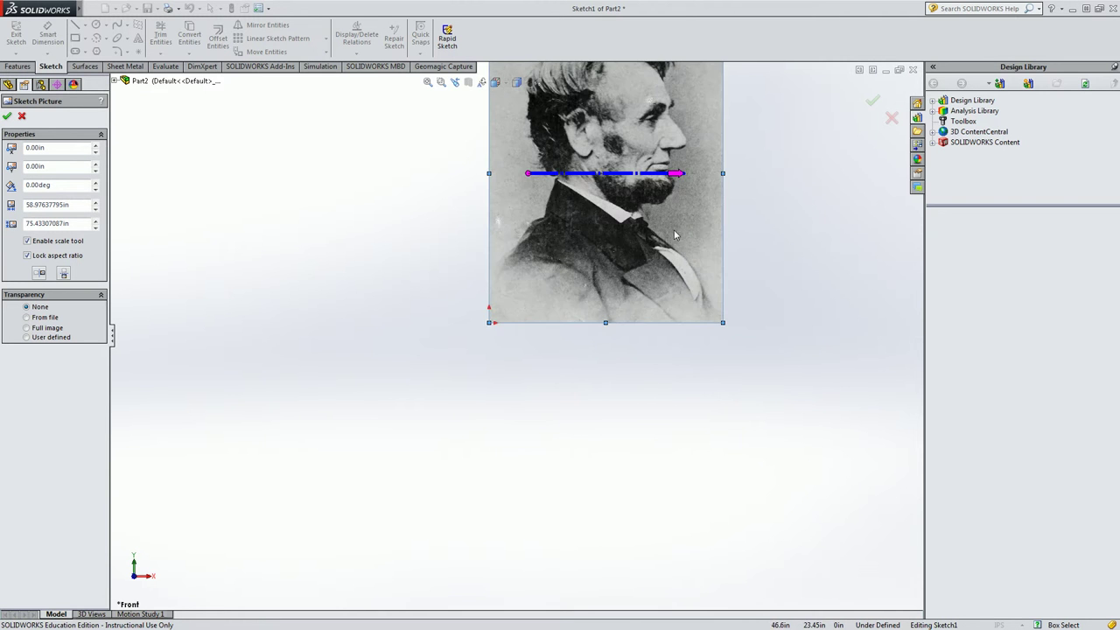
pyautogui.scroll(2, 604, 232)
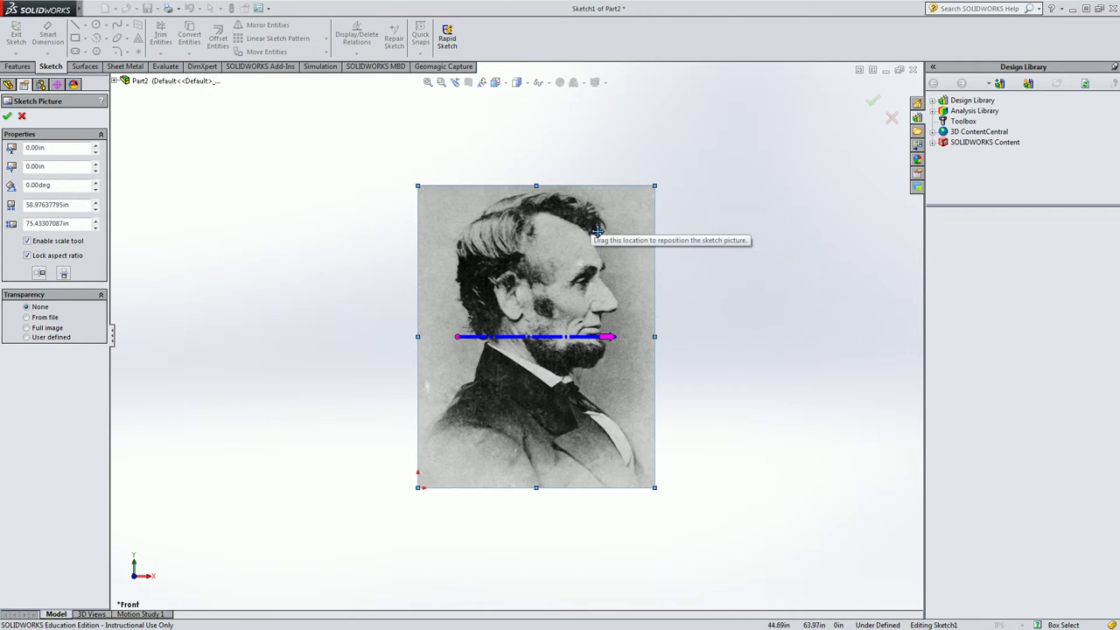
pyautogui.scroll(4, 575, 253)
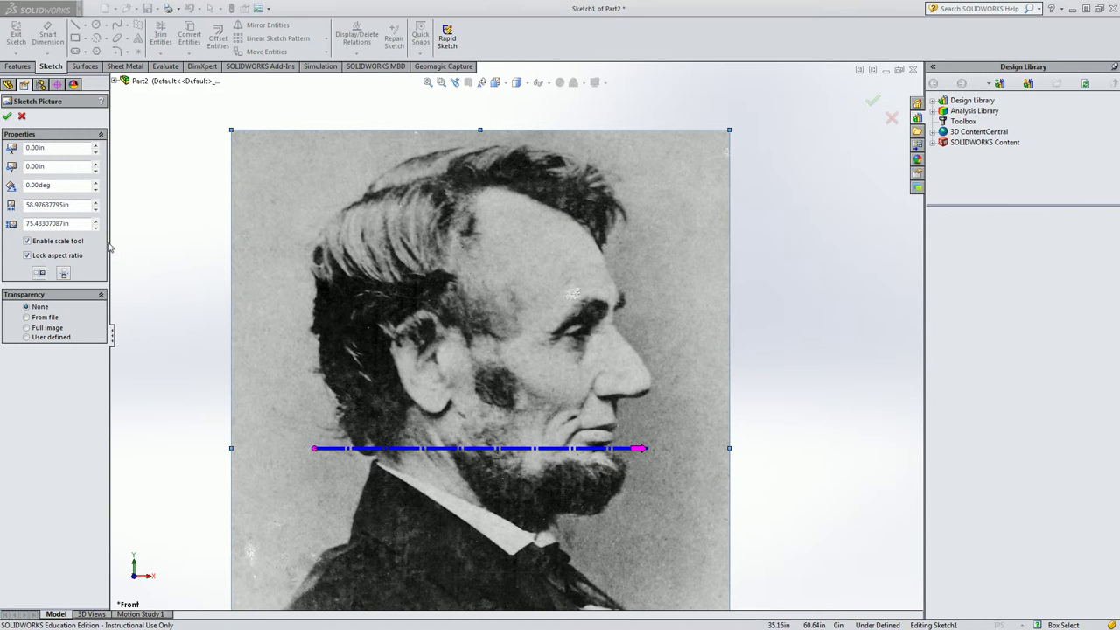
pyautogui.moveTo(317, 448); pyautogui.dragTo(510, 145)
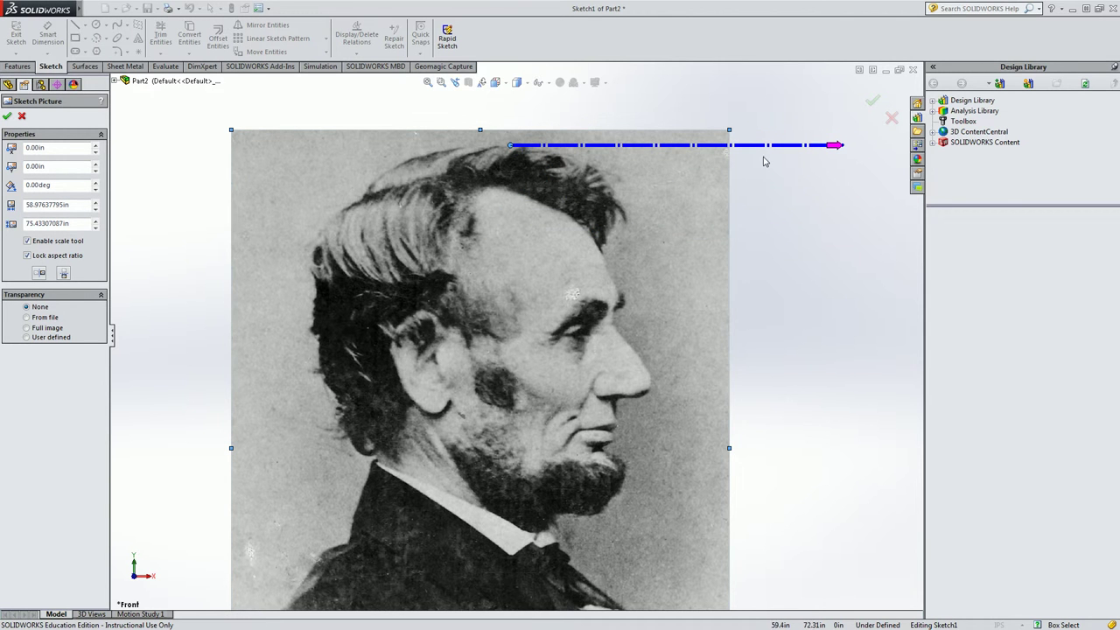
pyautogui.moveTo(850, 147)
pyautogui.mouseDown()
pyautogui.moveTo(773, 288)
pyautogui.moveTo(580, 456)
pyautogui.moveTo(510, 484)
pyautogui.moveTo(505, 516)
pyautogui.mouseUp()
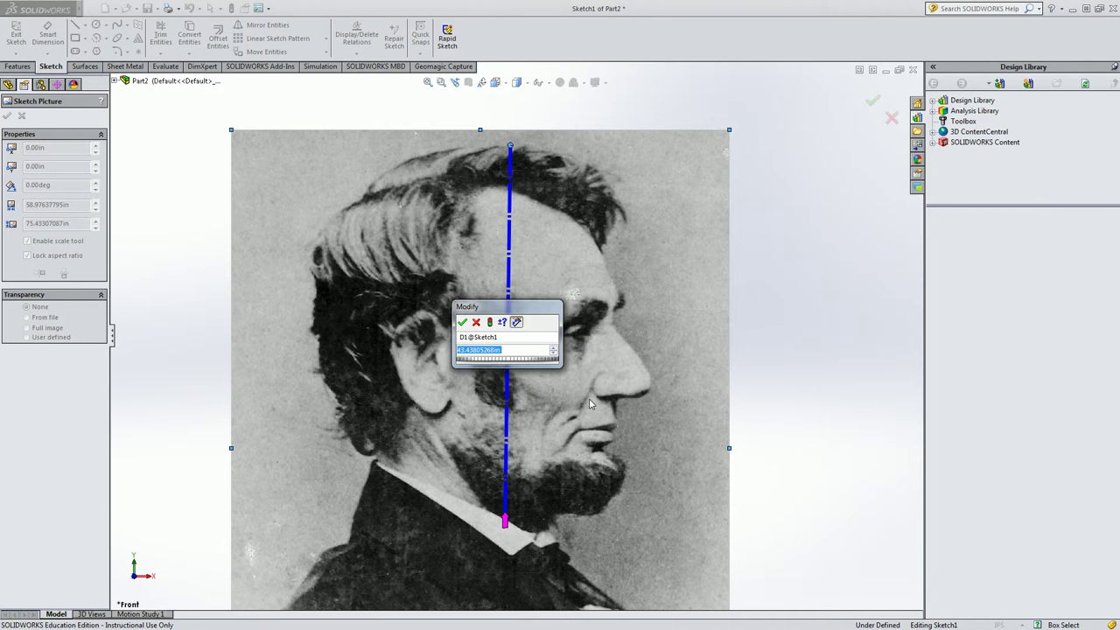
pyautogui.write('4')
pyautogui.press('Return')
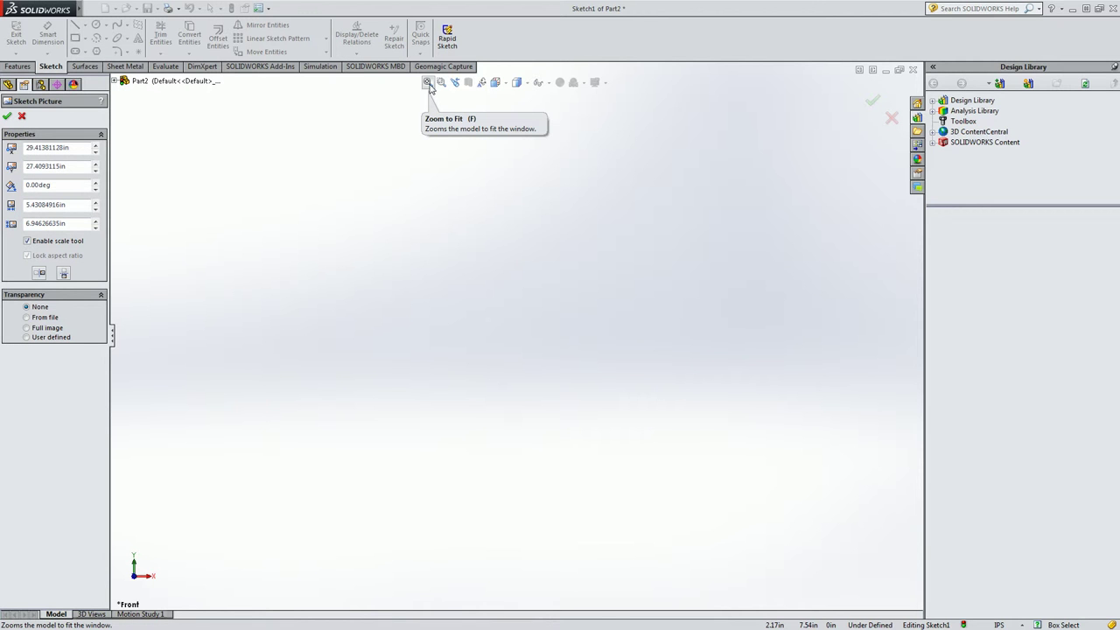
# Zoom to fit and move the scaled portrait so Lincoln's chin sits near the origin
pyautogui.click(429, 85)
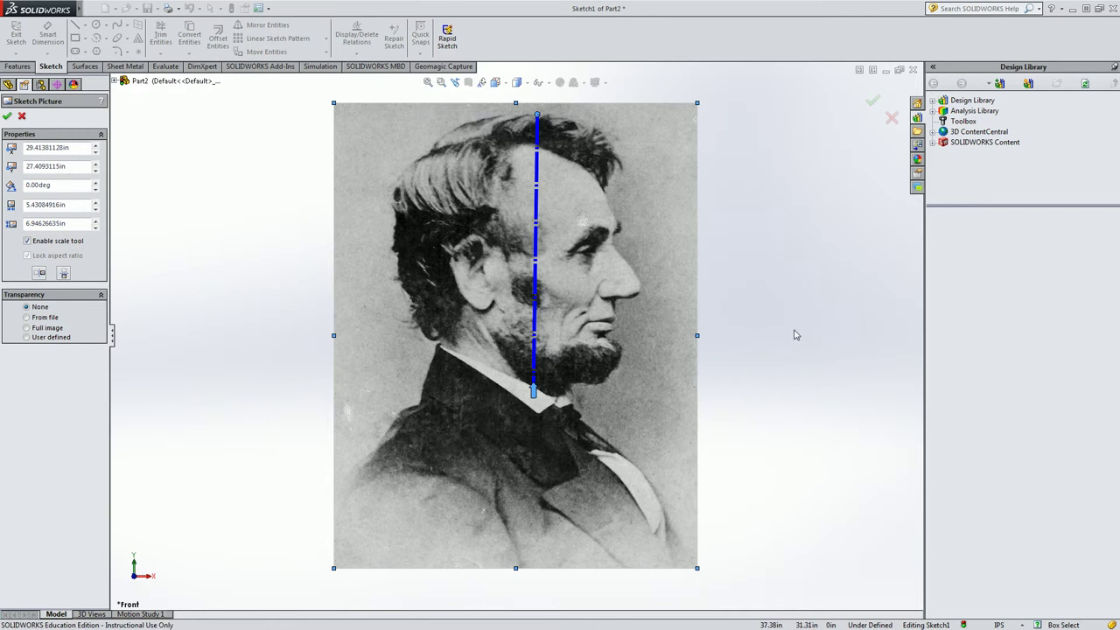
pyautogui.scroll(-3, 793, 334)
pyautogui.scroll(5, 791, 339)
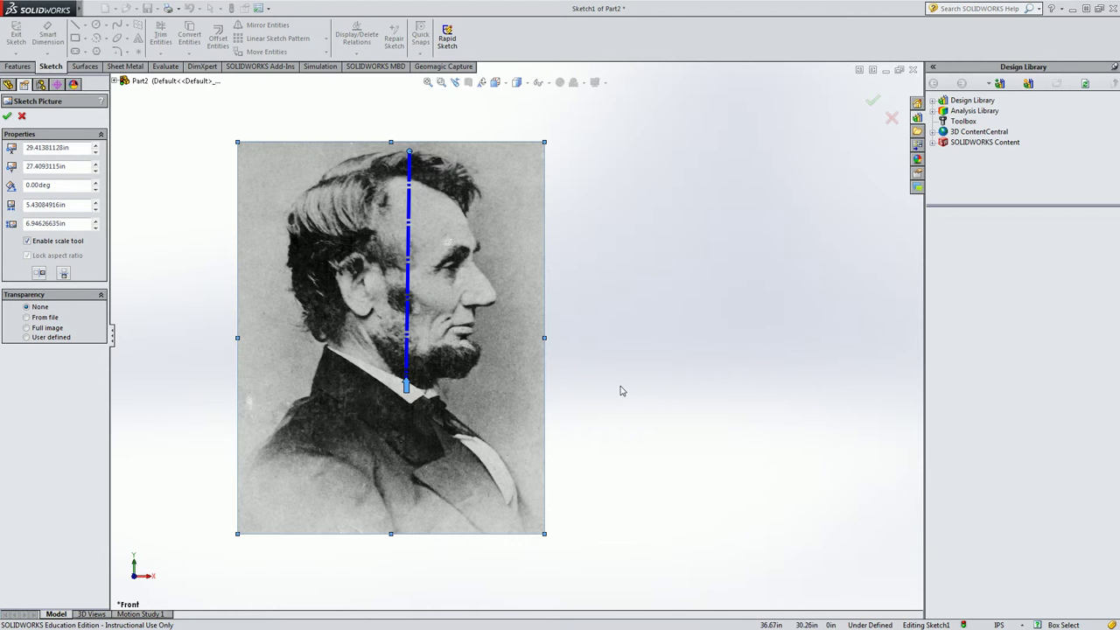
pyautogui.scroll(10, 617, 391)
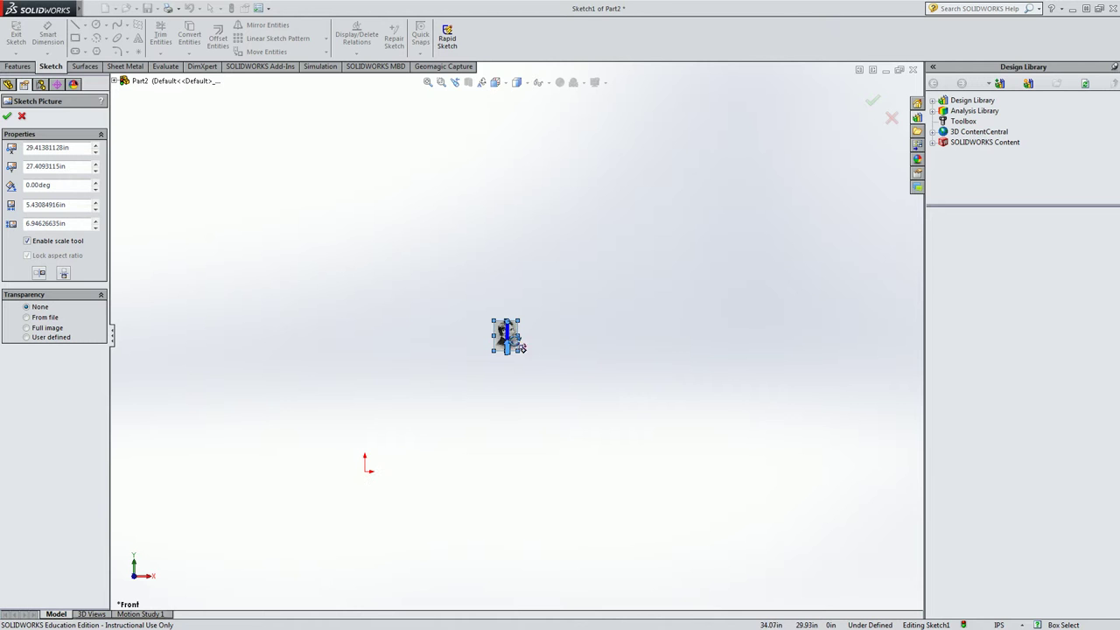
pyautogui.moveTo(508, 334)
pyautogui.mouseDown()
pyautogui.moveTo(481, 396)
pyautogui.moveTo(364, 476)
pyautogui.mouseUp()
pyautogui.hotkey('ctrl', 'z')
pyautogui.scroll(-10, 489, 354)
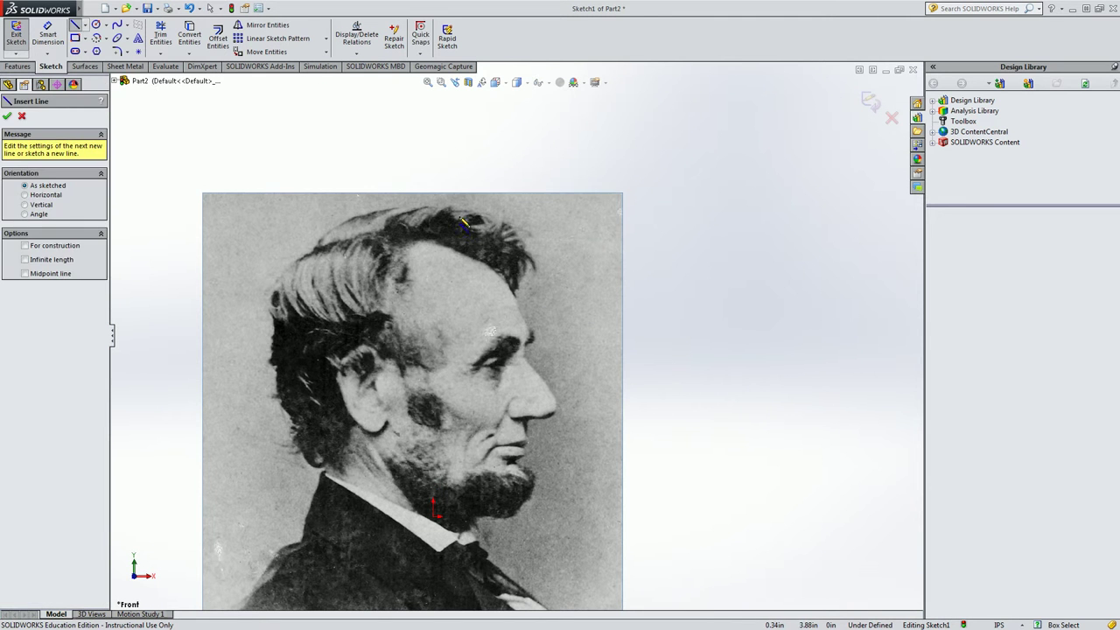
# Draw connected top, right-side and bottom lines boxing in the face side of the portrait
pyautogui.click(444, 199)
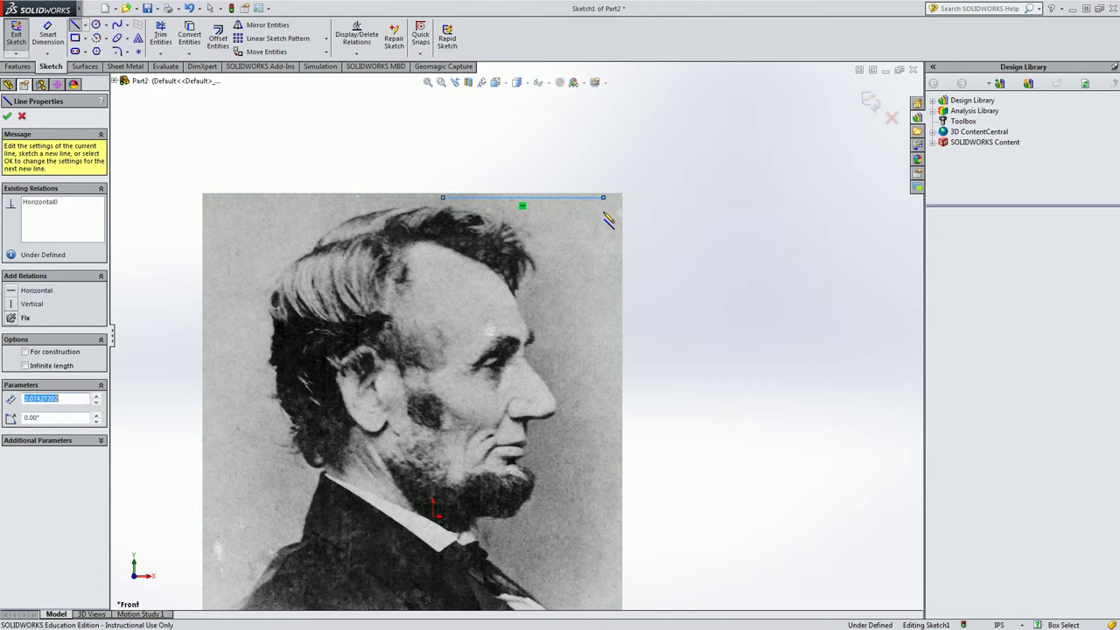
pyautogui.click(603, 198)
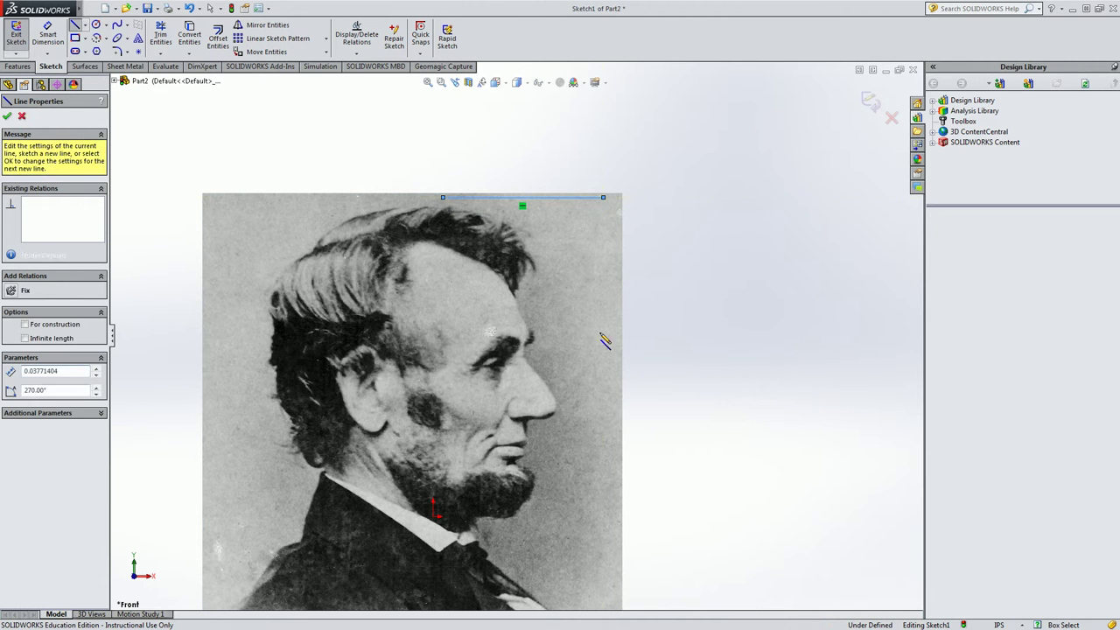
pyautogui.click(603, 536)
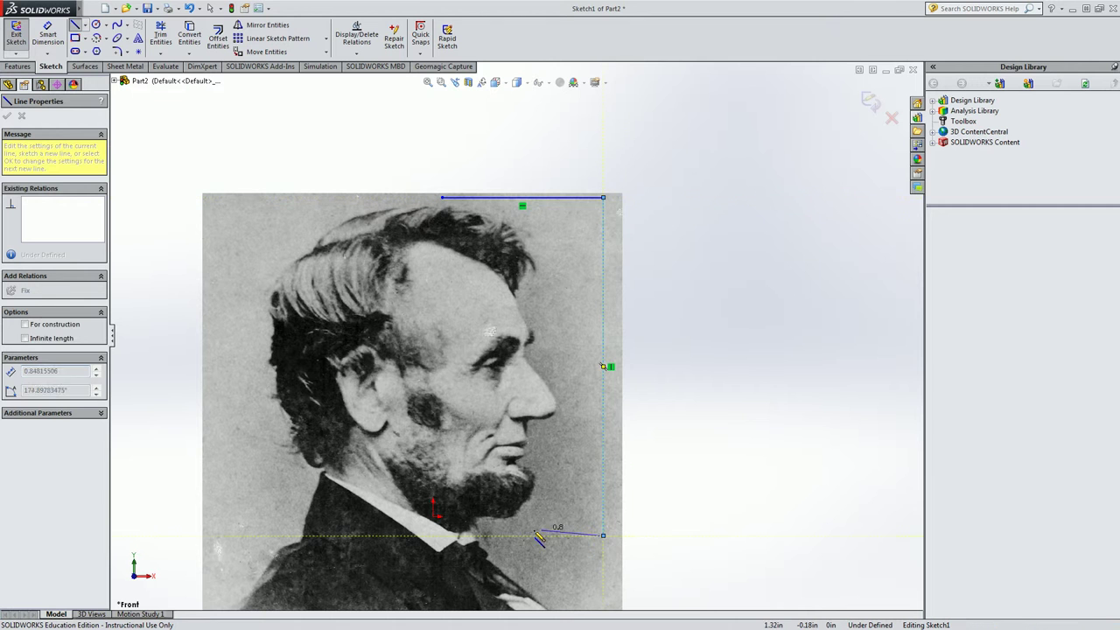
pyautogui.click(463, 536)
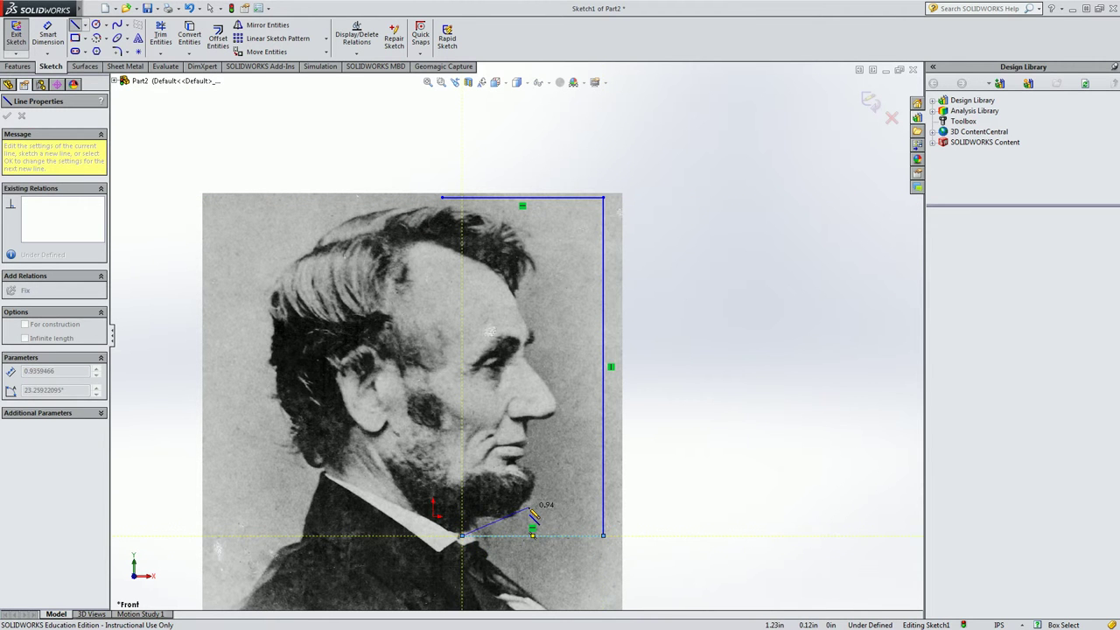
pyautogui.press('Escape')
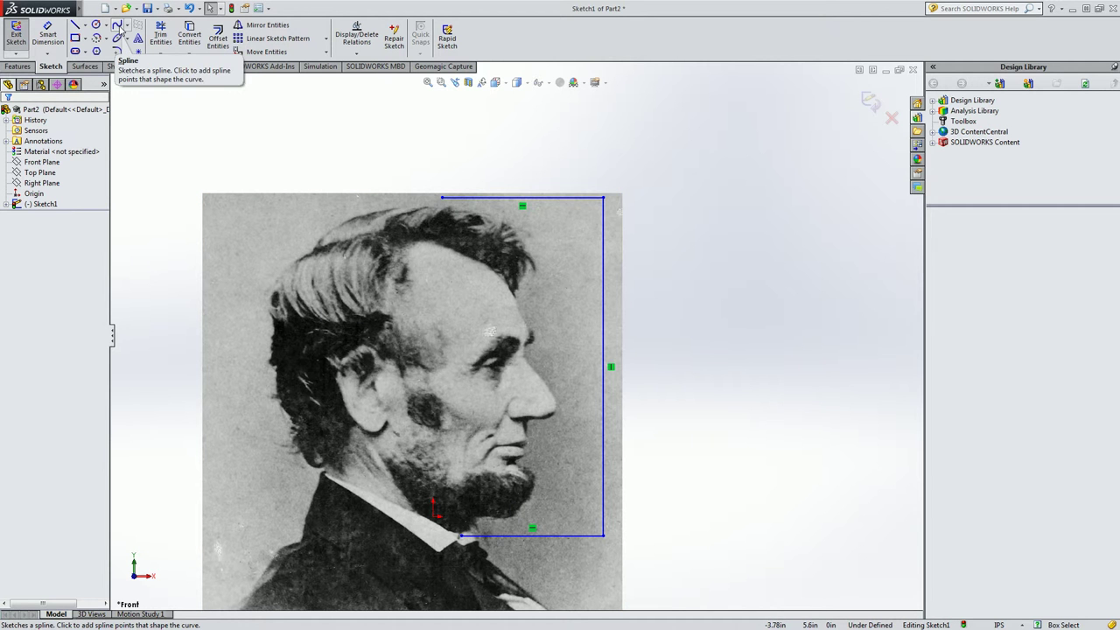
# Start a spline tracing the top of the hair and its front edge down to the forehead
pyautogui.click(119, 30)
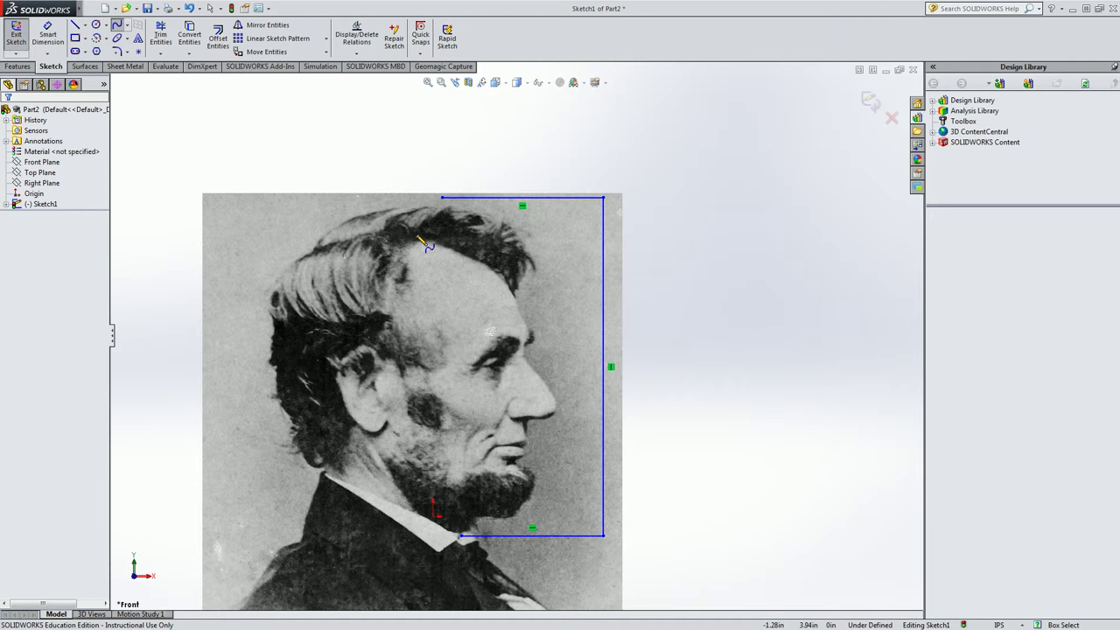
pyautogui.scroll(-6, 488, 249)
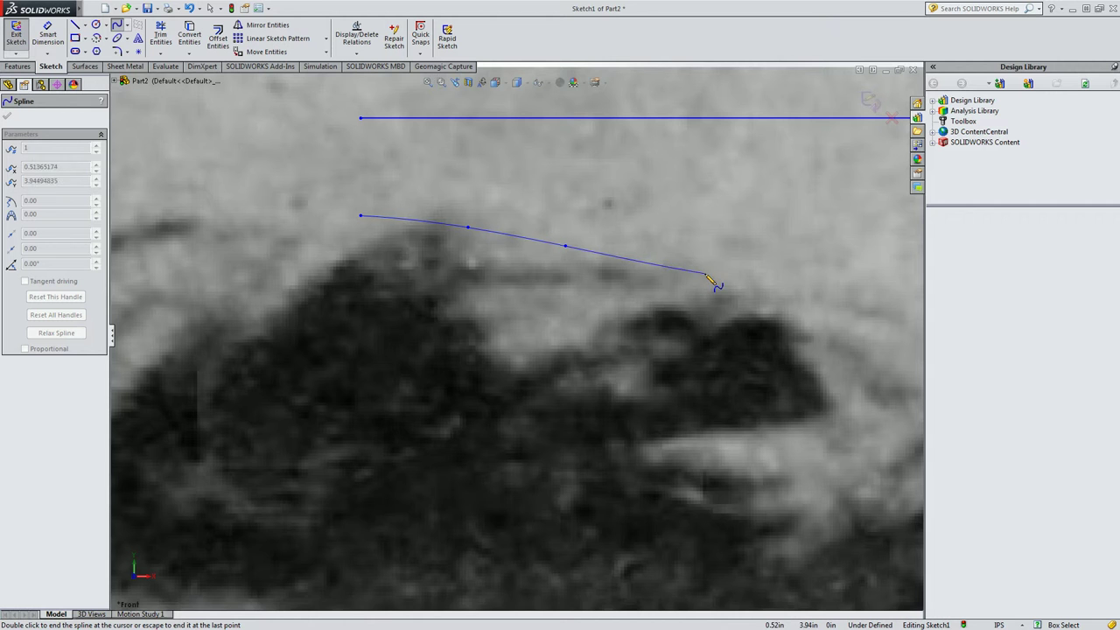
pyautogui.click(709, 277)
pyautogui.press('z')
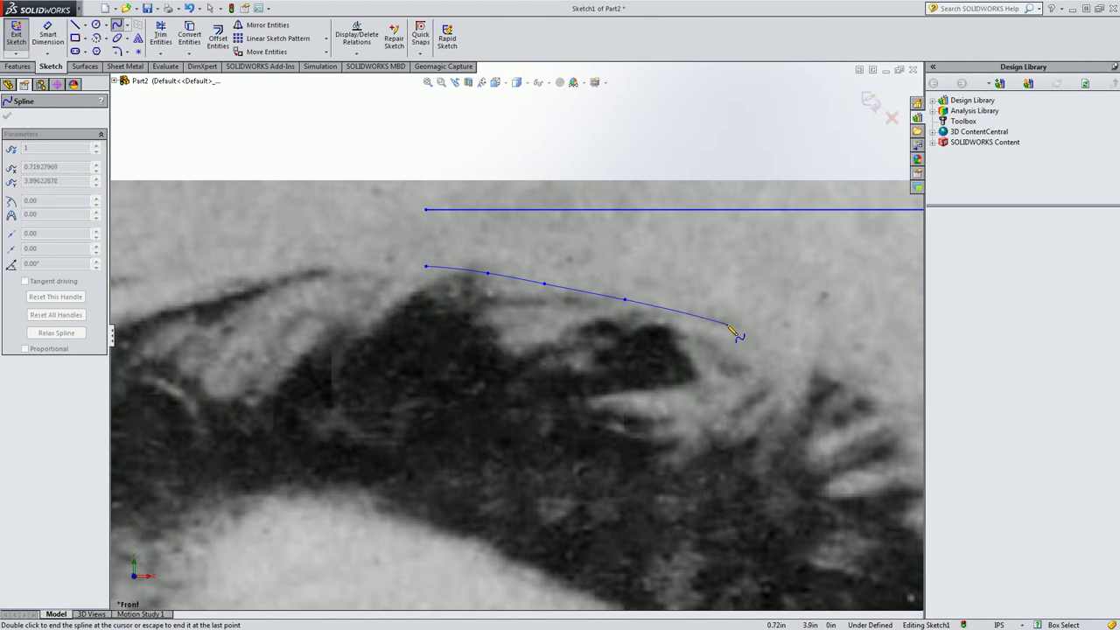
pyautogui.click(732, 326)
pyautogui.press('z')
pyautogui.click(758, 366)
pyautogui.click(808, 429)
pyautogui.scroll(2, 863, 475)
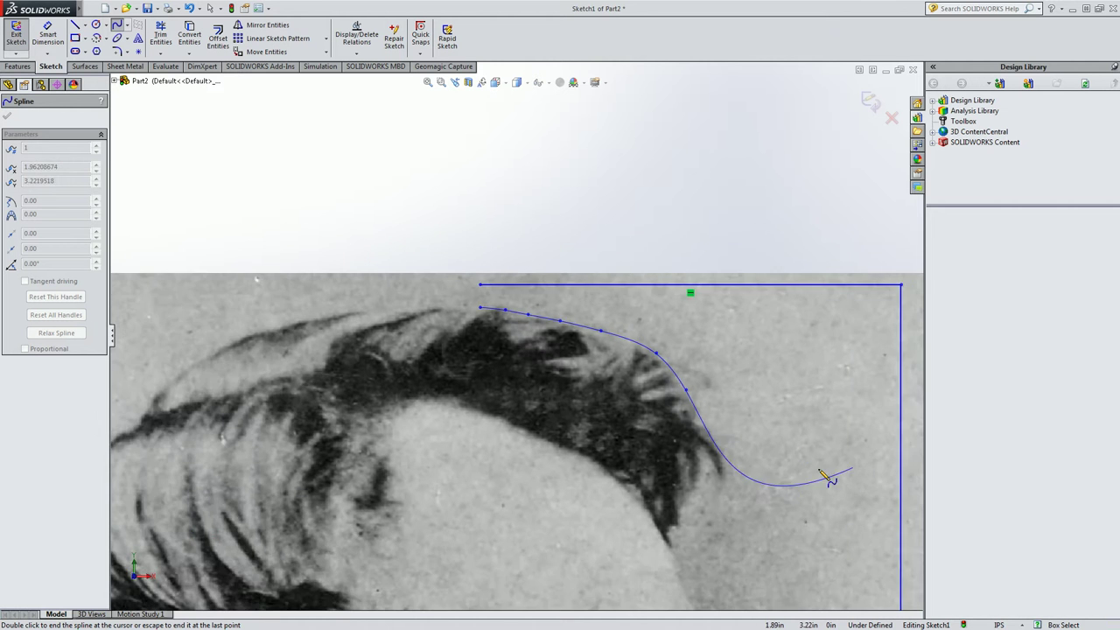
pyautogui.click(674, 419)
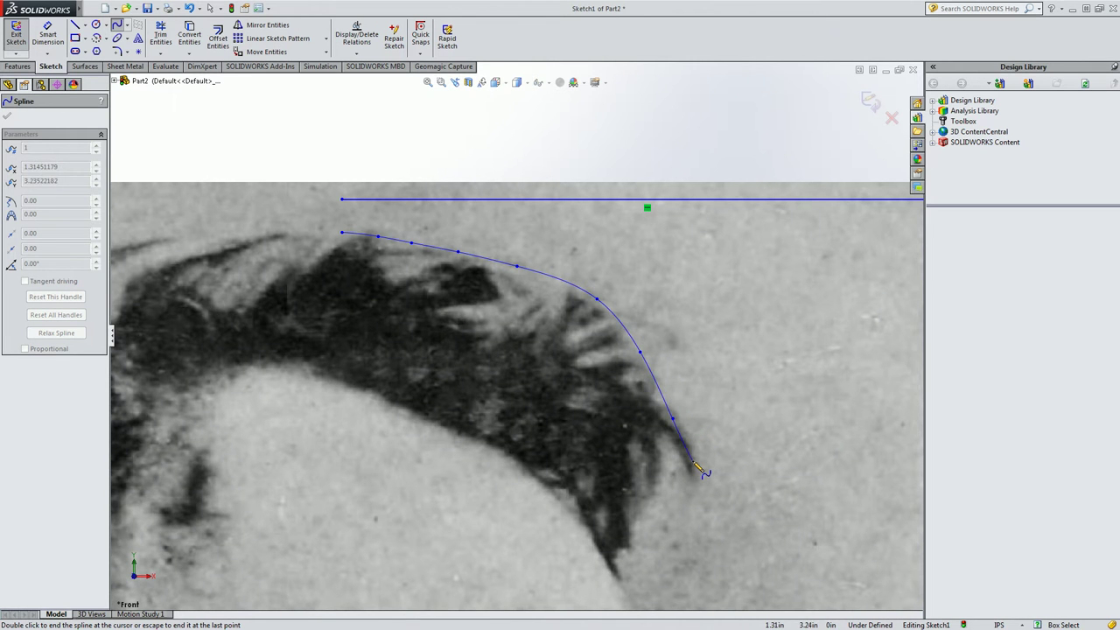
pyautogui.click(693, 461)
pyautogui.click(672, 495)
pyautogui.click(644, 526)
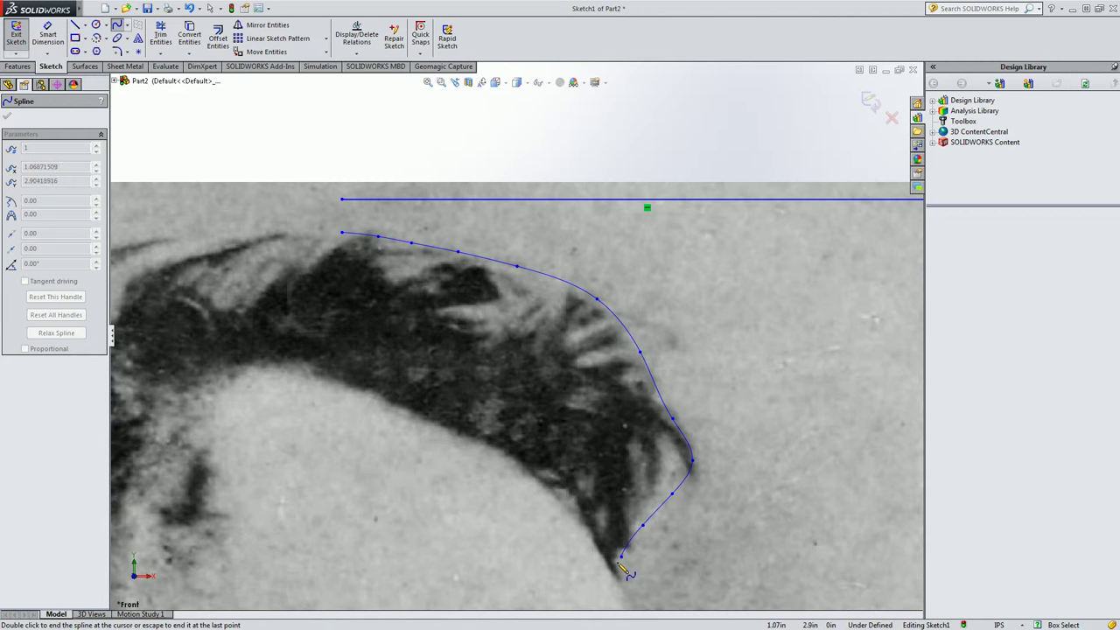
pyautogui.scroll(-5, 625, 585)
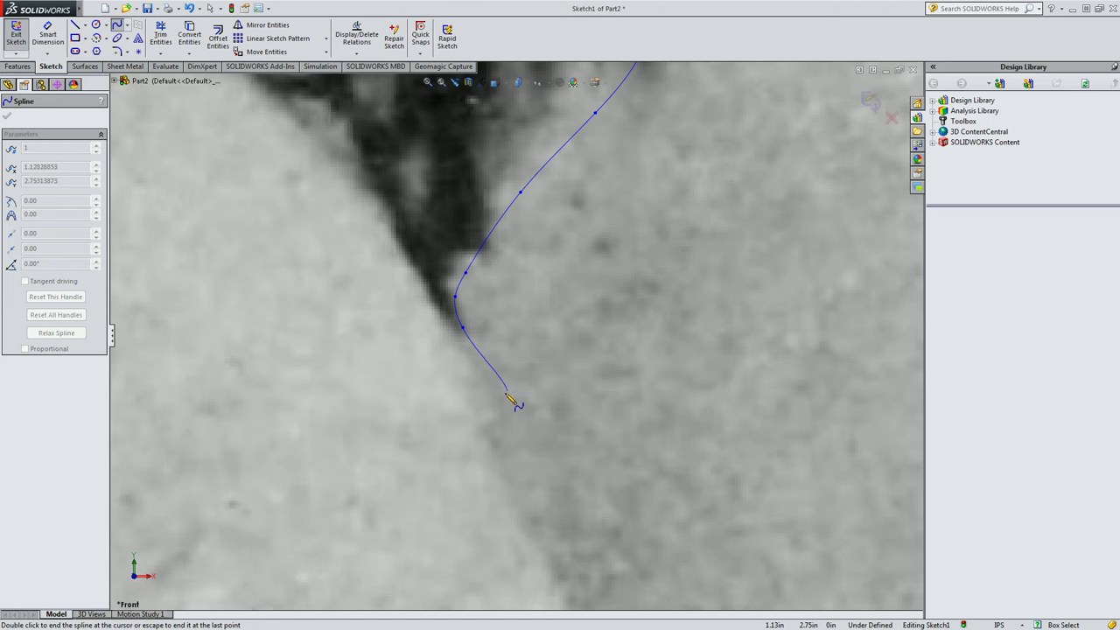
# Continue the spline down the forehead, over the brow and eye socket to the nose top
pyautogui.click(488, 385)
pyautogui.click(536, 502)
pyautogui.scroll(2, 544, 484)
pyautogui.scroll(-1, 549, 488)
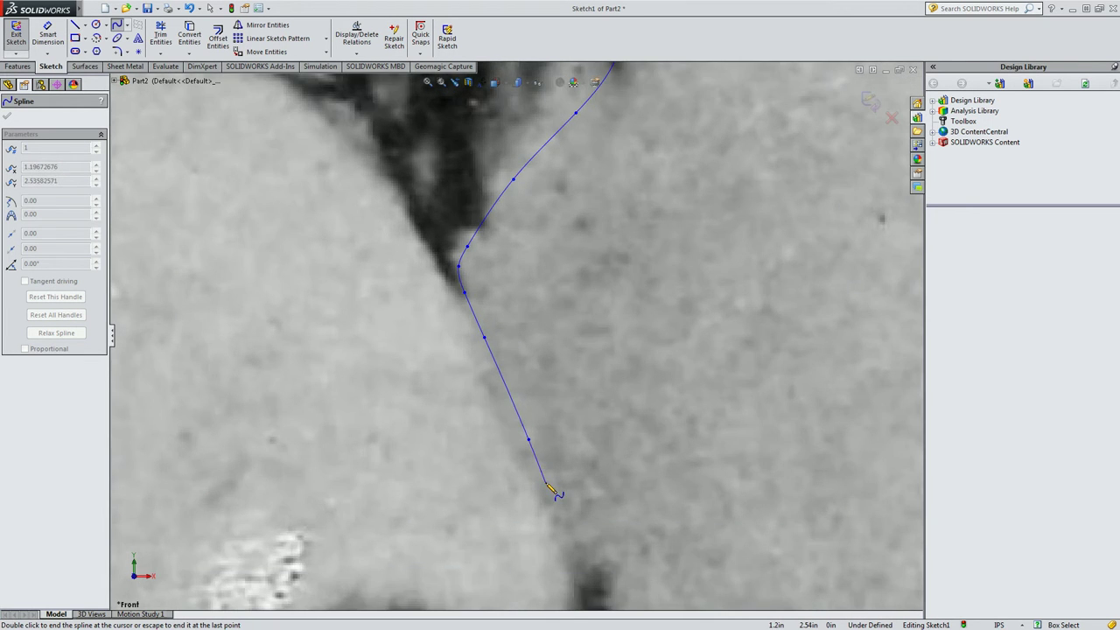
pyautogui.scroll(4, 552, 495)
pyautogui.scroll(-4, 539, 411)
pyautogui.scroll(-2, 540, 413)
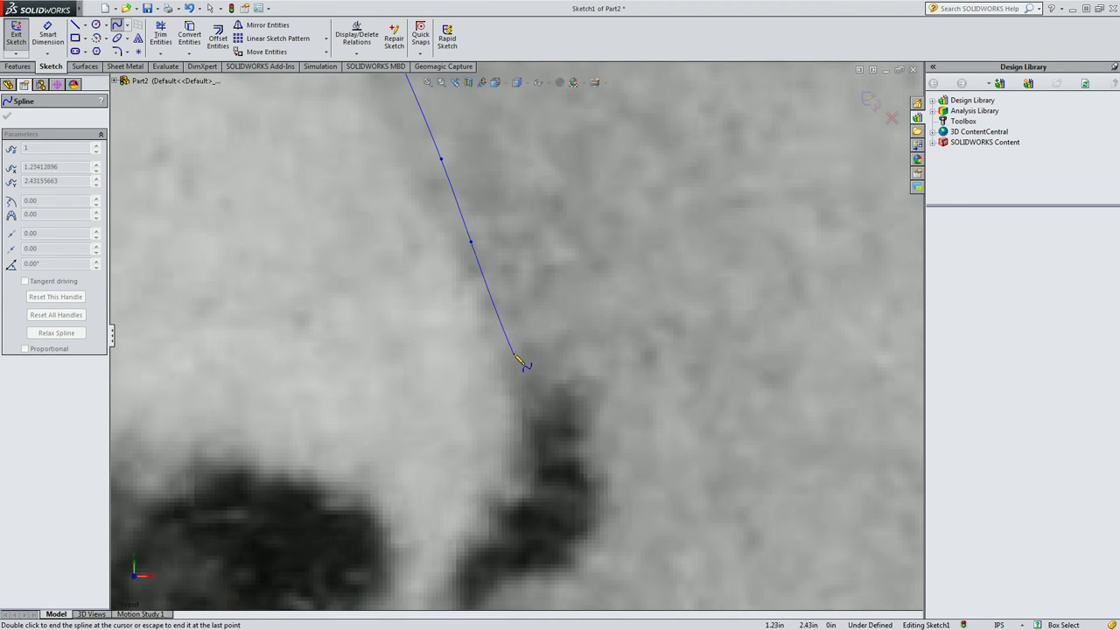
pyautogui.click(514, 355)
pyautogui.click(542, 355)
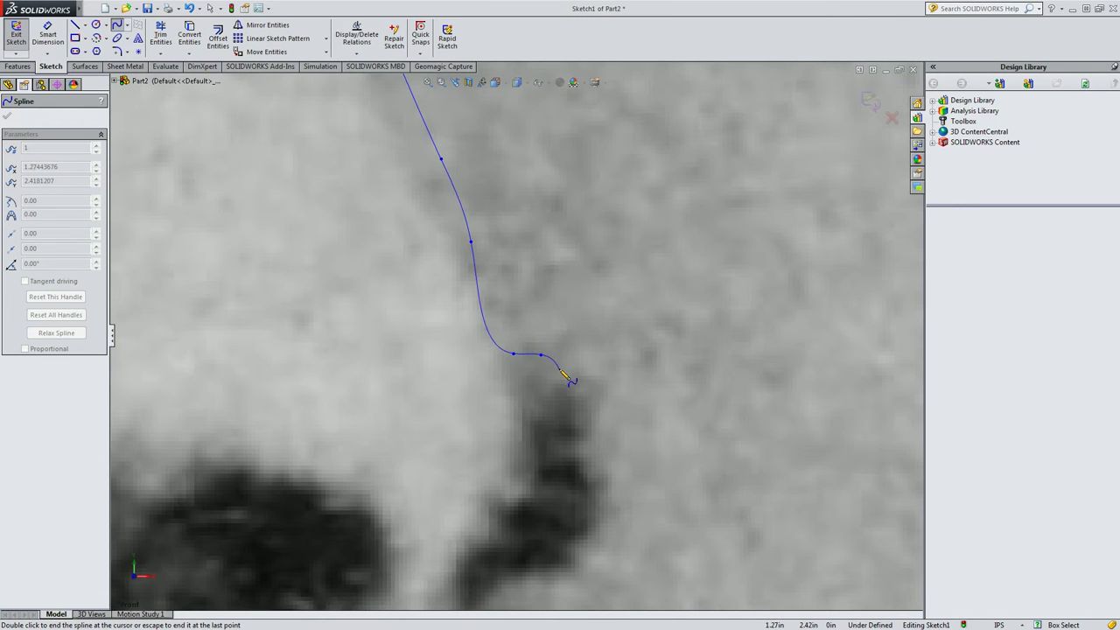
pyautogui.click(559, 368)
pyautogui.click(582, 402)
pyautogui.click(588, 439)
pyautogui.click(594, 488)
pyautogui.click(580, 540)
# Extend the spline down the nose bridge toward the nose tip
pyautogui.scroll(2, 579, 529)
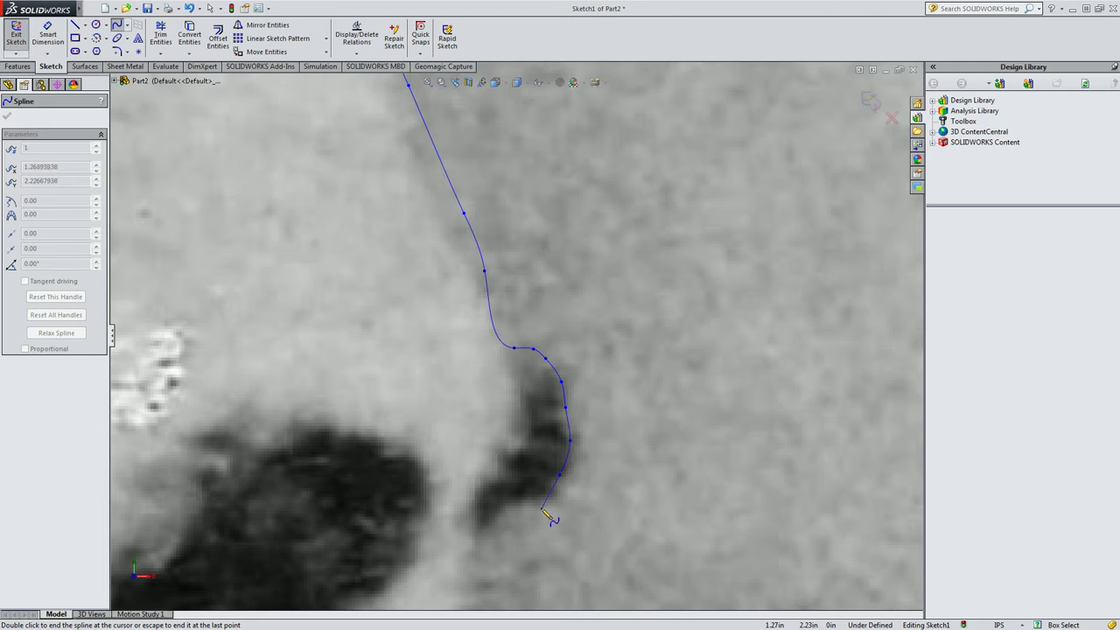
pyautogui.click(539, 506)
pyautogui.click(516, 510)
pyautogui.click(482, 537)
pyautogui.scroll(2, 490, 535)
pyautogui.scroll(3, 507, 524)
pyautogui.scroll(1, 622, 560)
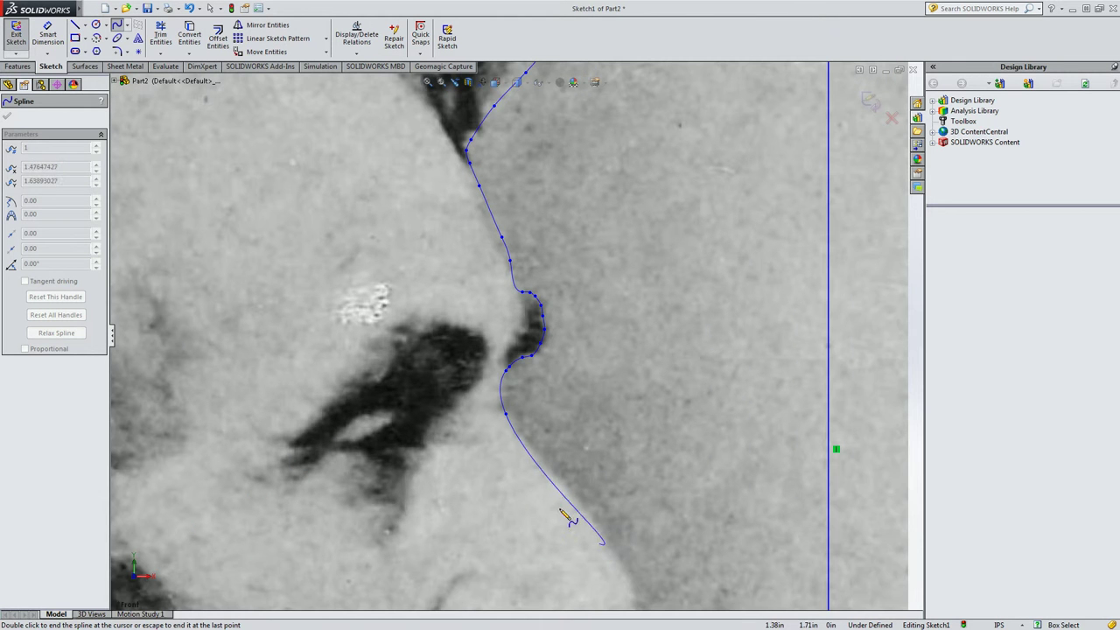
pyautogui.click(542, 459)
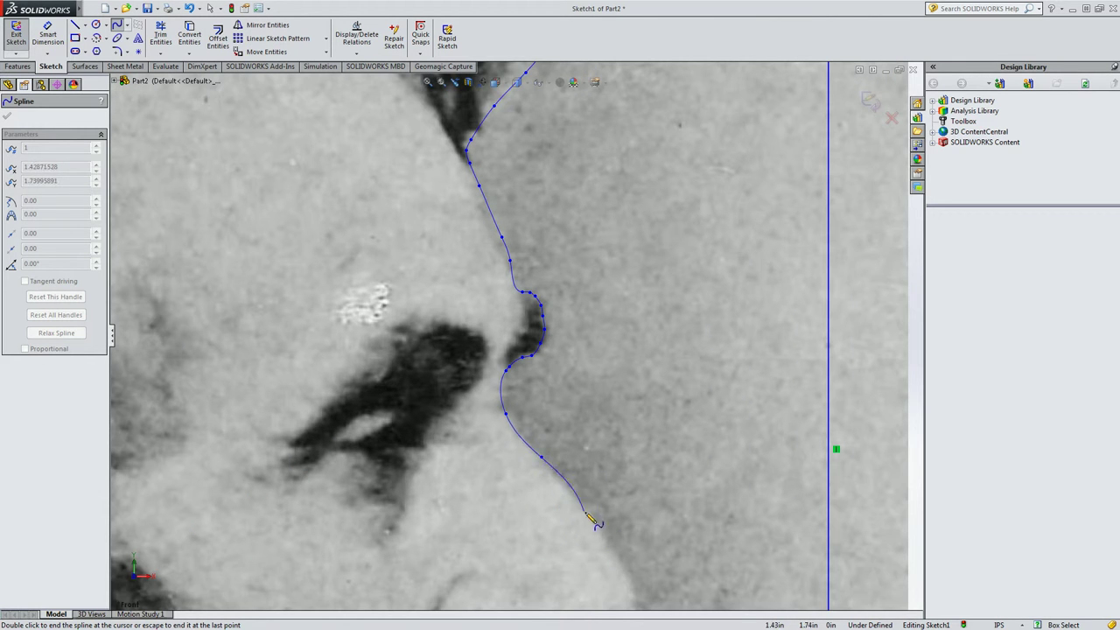
pyautogui.click(573, 495)
pyautogui.scroll(3, 622, 561)
pyautogui.scroll(-3, 607, 495)
pyautogui.scroll(-4, 453, 318)
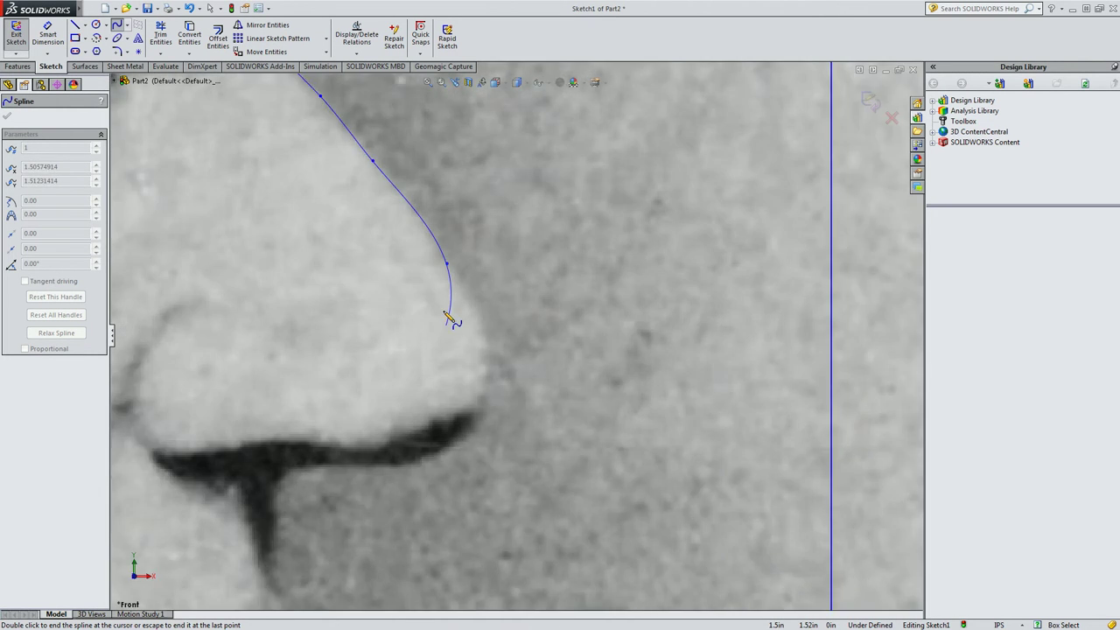
pyautogui.click(508, 341)
# Curve the spline around the nose tip, along its underside and down into the moustache
pyautogui.scroll(1, 506, 355)
pyautogui.scroll(2, 505, 364)
pyautogui.scroll(-3, 513, 368)
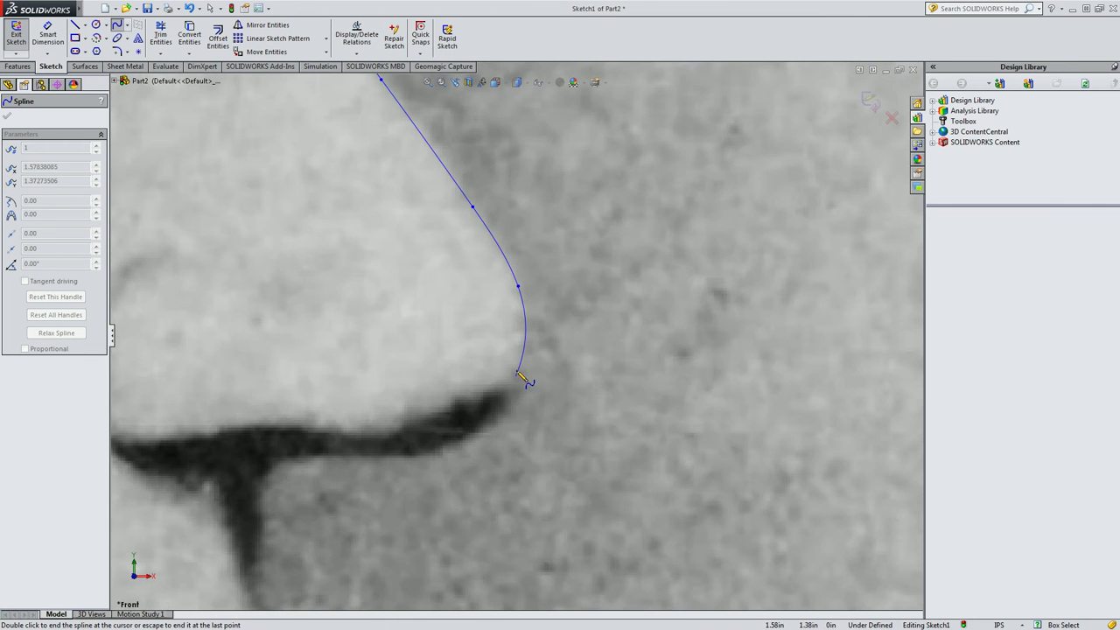
pyautogui.click(517, 382)
pyautogui.click(480, 430)
pyautogui.click(433, 459)
pyautogui.scroll(2, 433, 458)
pyautogui.scroll(-3, 450, 393)
pyautogui.click(568, 335)
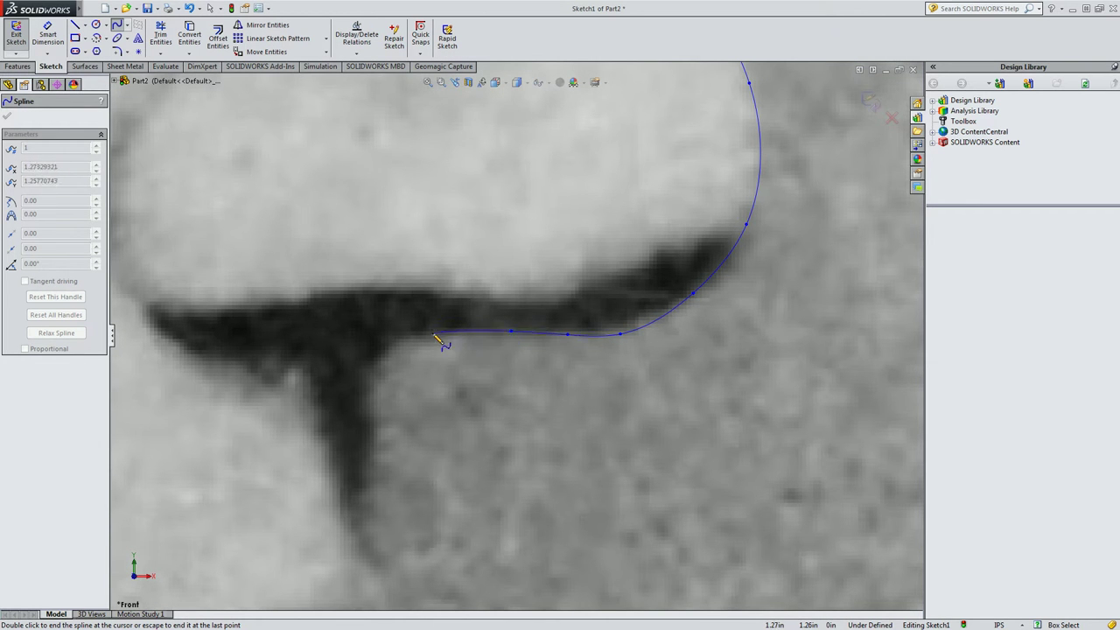
pyautogui.click(429, 335)
pyautogui.click(375, 429)
pyautogui.click(361, 483)
pyautogui.scroll(2, 385, 518)
# Add spline points over the upper lip, moustache edge and mouth to the lower lip
pyautogui.scroll(-3, 393, 508)
pyautogui.click(414, 474)
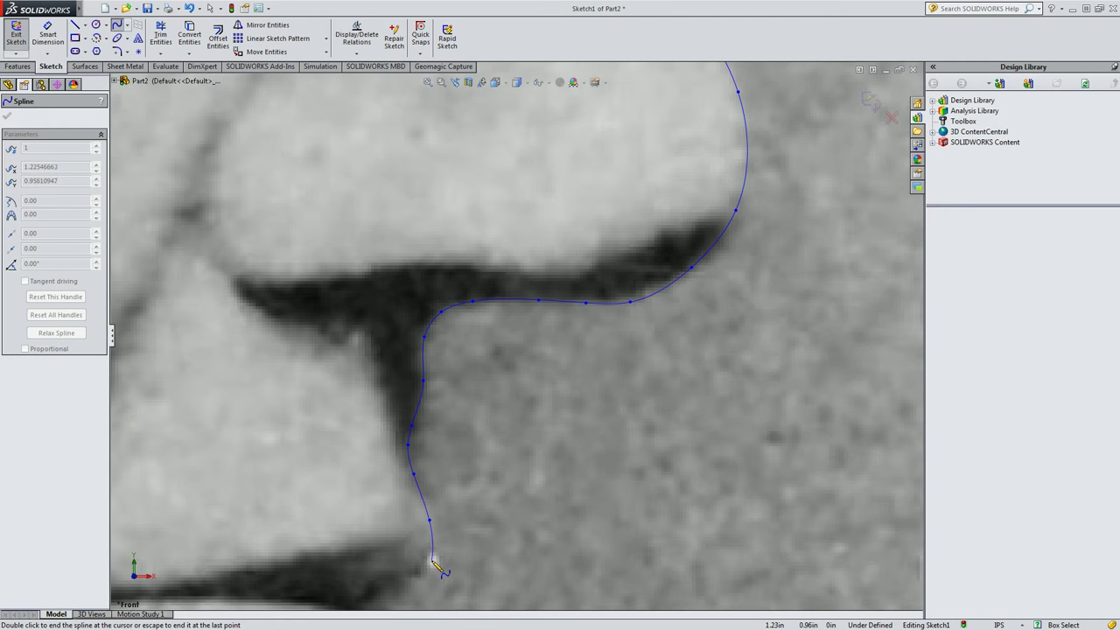
pyautogui.scroll(-2, 429, 547)
pyautogui.scroll(4, 436, 506)
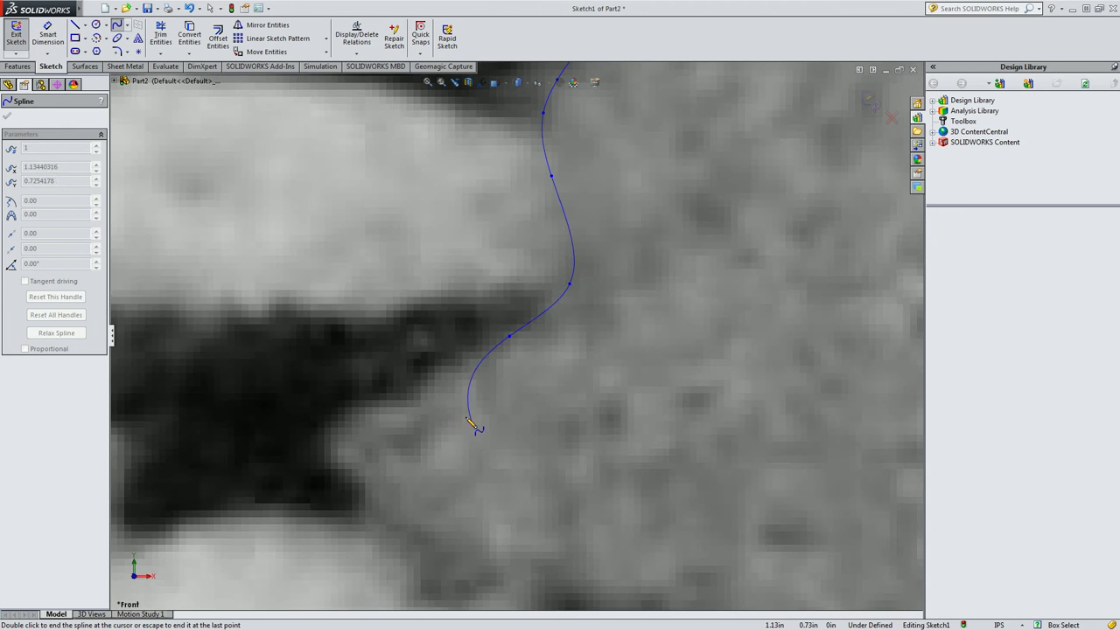
pyautogui.click(362, 405)
pyautogui.click(369, 496)
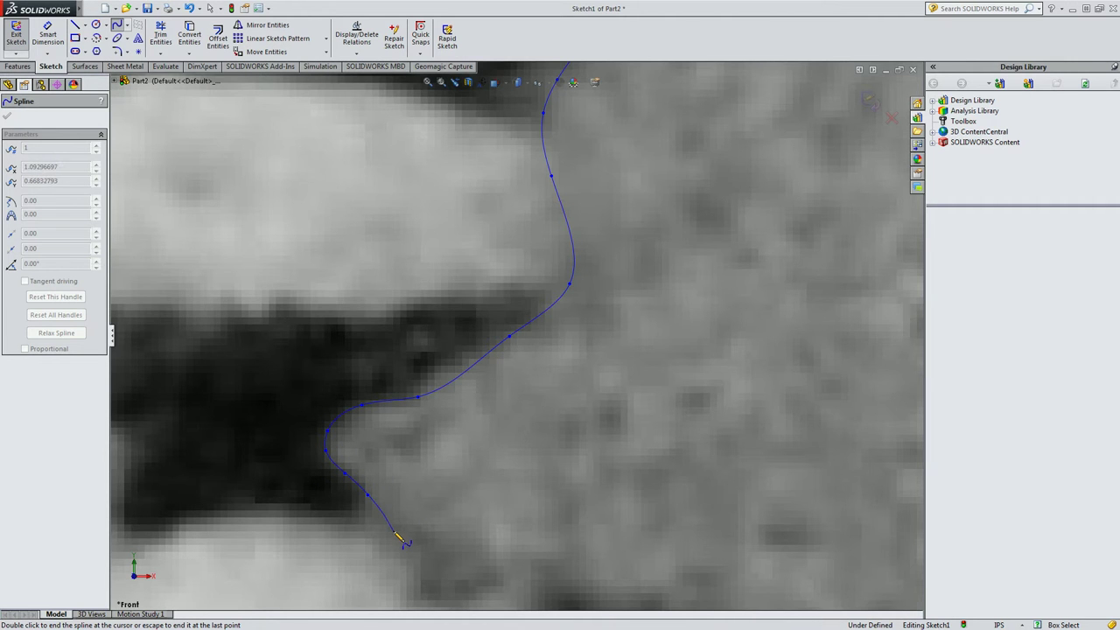
pyautogui.scroll(-5, 401, 527)
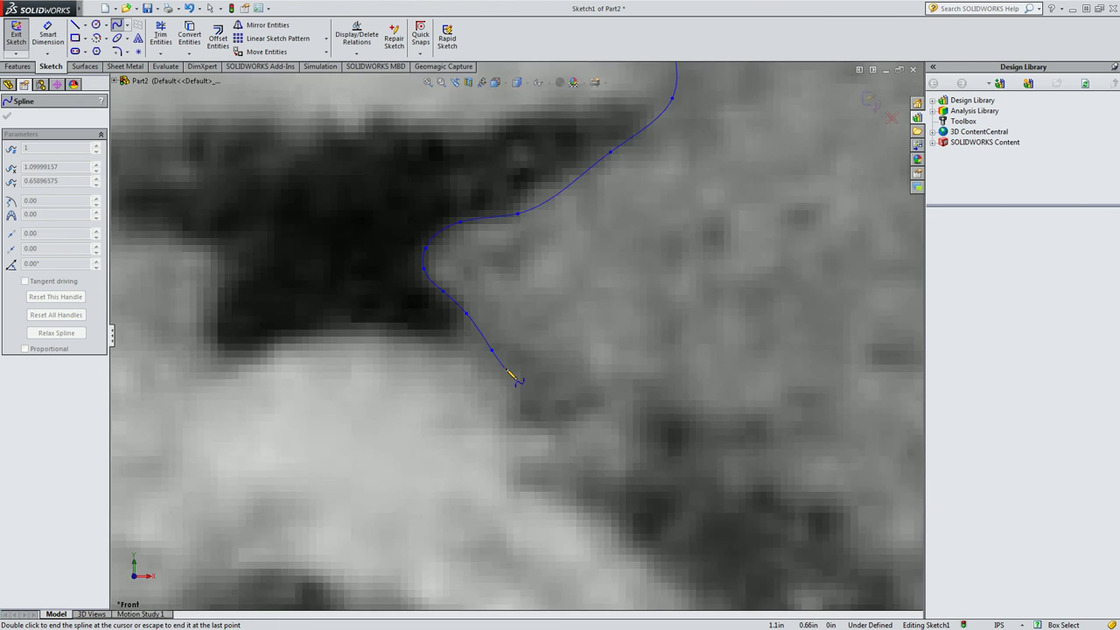
pyautogui.scroll(-3, 510, 375)
pyautogui.scroll(3, 525, 350)
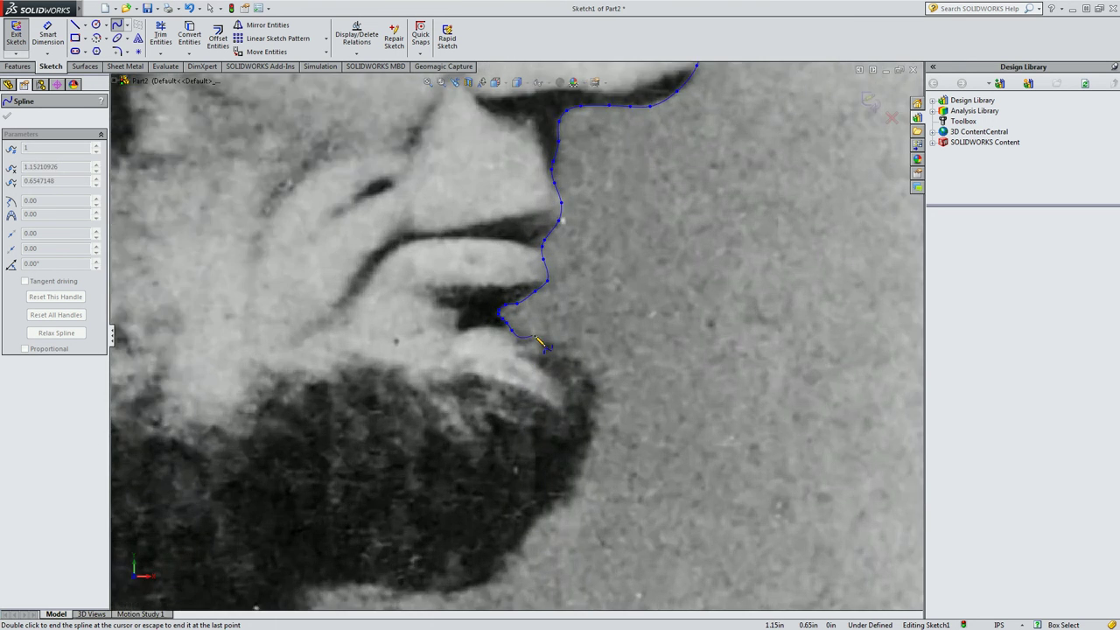
pyautogui.scroll(4, 543, 331)
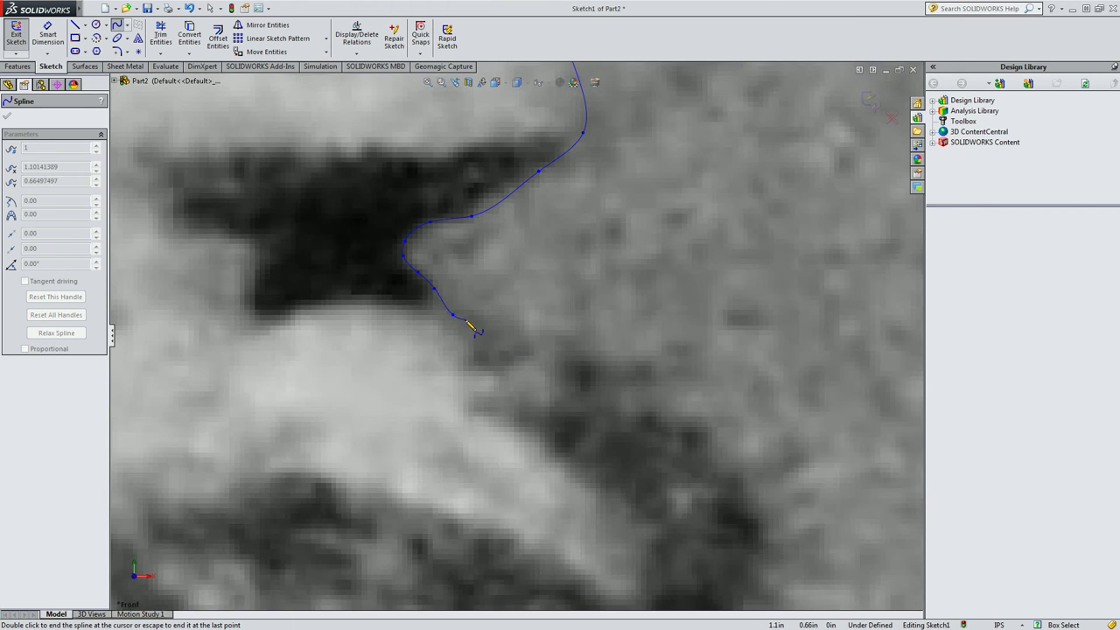
pyautogui.click(465, 320)
pyautogui.click(491, 329)
pyautogui.scroll(-5, 584, 389)
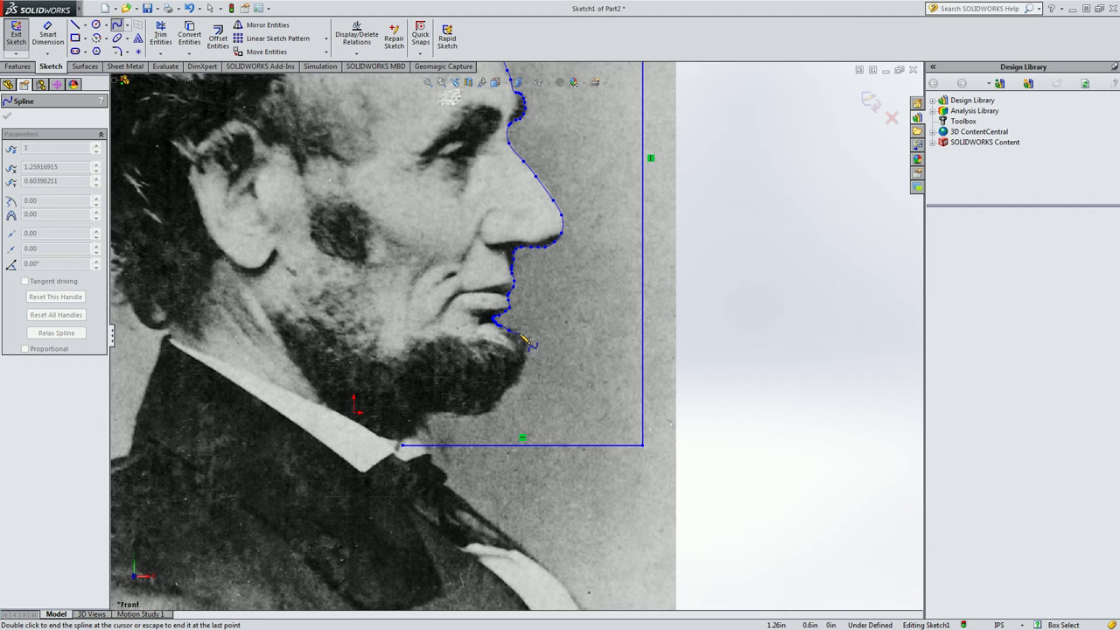
pyautogui.scroll(8, 529, 343)
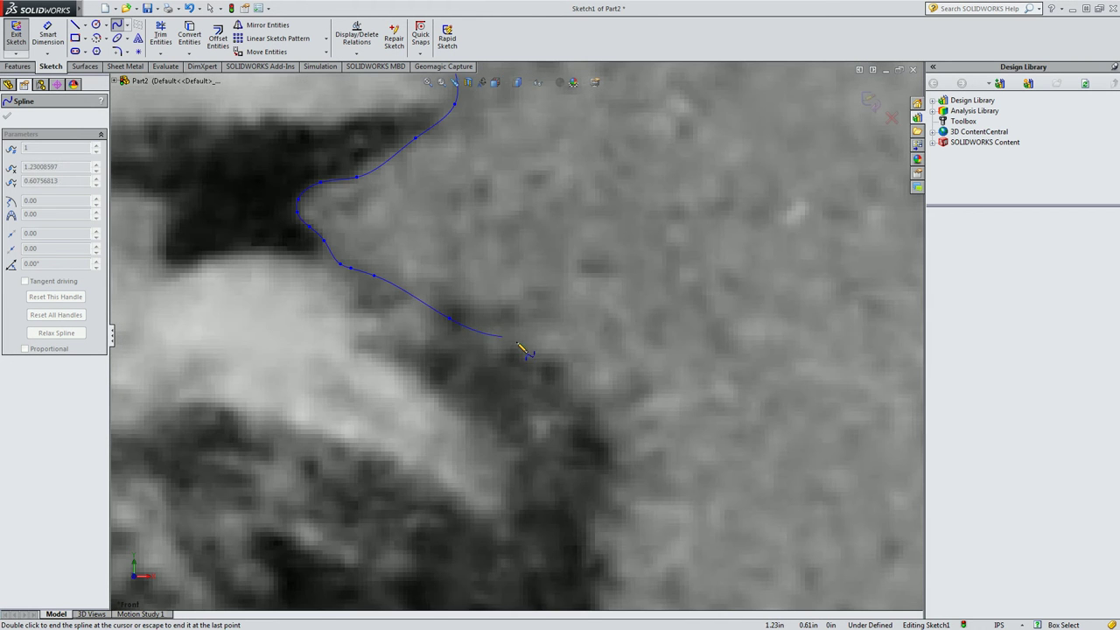
pyautogui.click(524, 350)
# Trace the beard and lower jaw, ending the spline on the bottom line's left endpoint
pyautogui.scroll(-4, 604, 430)
pyautogui.click(550, 418)
pyautogui.click(529, 468)
pyautogui.click(505, 515)
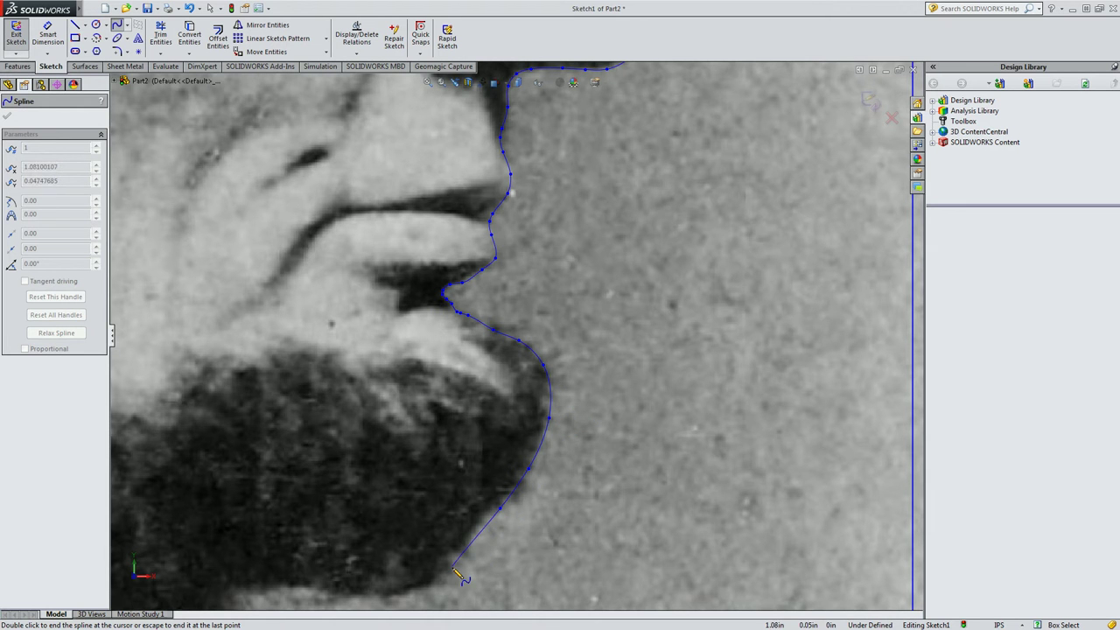
pyautogui.click(460, 578)
pyautogui.press('z')
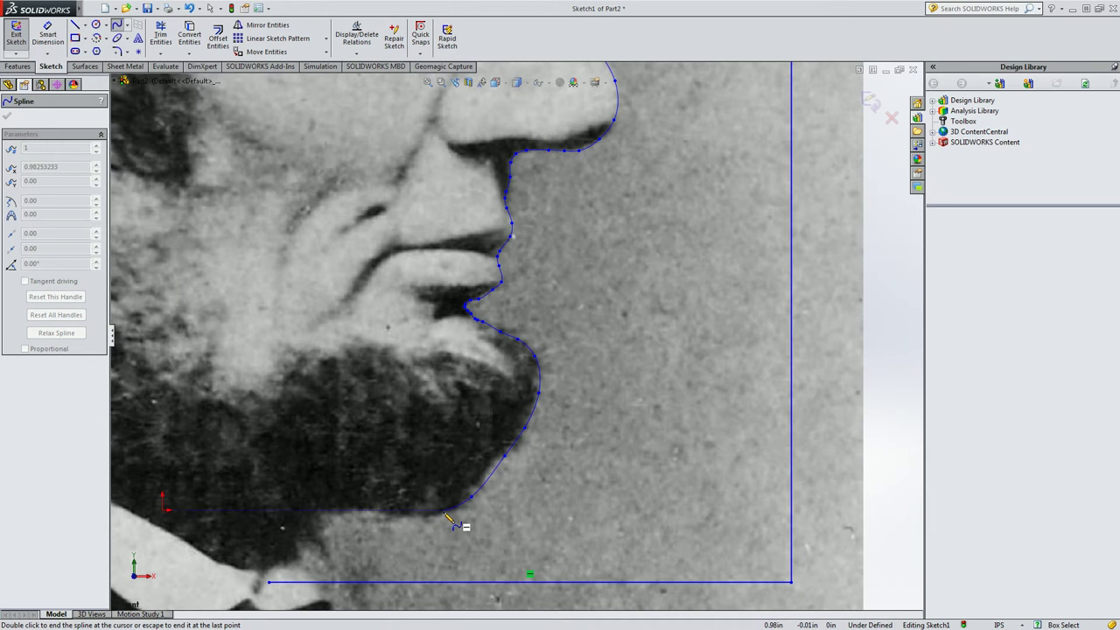
pyautogui.click(443, 517)
pyautogui.click(398, 521)
pyautogui.click(269, 582)
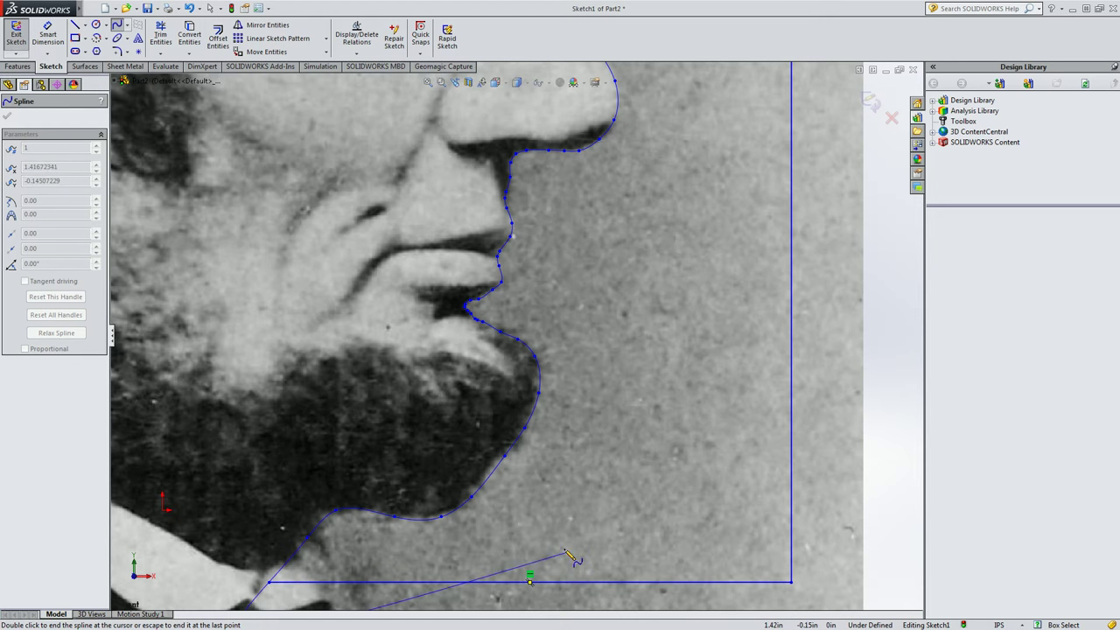
# Finish the spline and join its top point to the top line with a short vertical line
pyautogui.press('Escape')
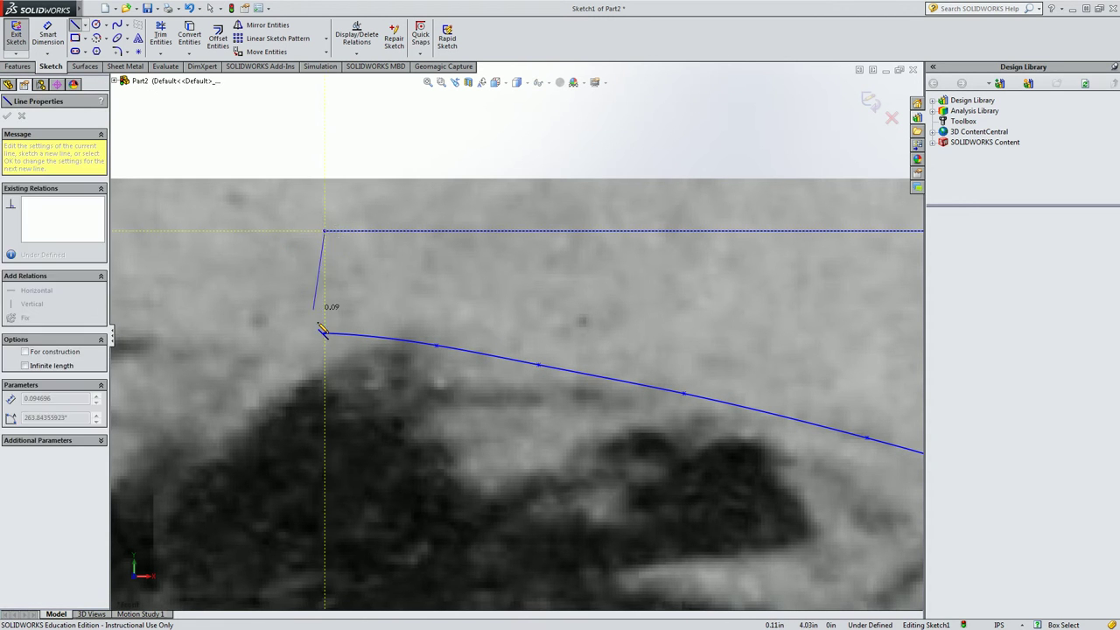
pyautogui.click(324, 334)
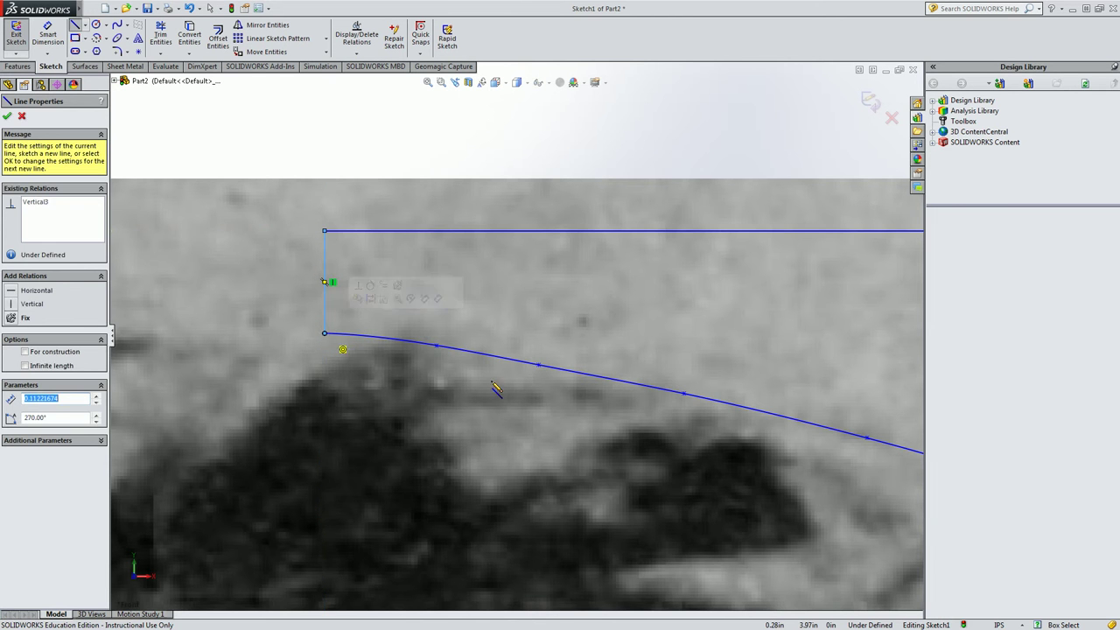
pyautogui.press('Escape')
pyautogui.scroll(4, 457, 446)
pyautogui.scroll(5, 456, 449)
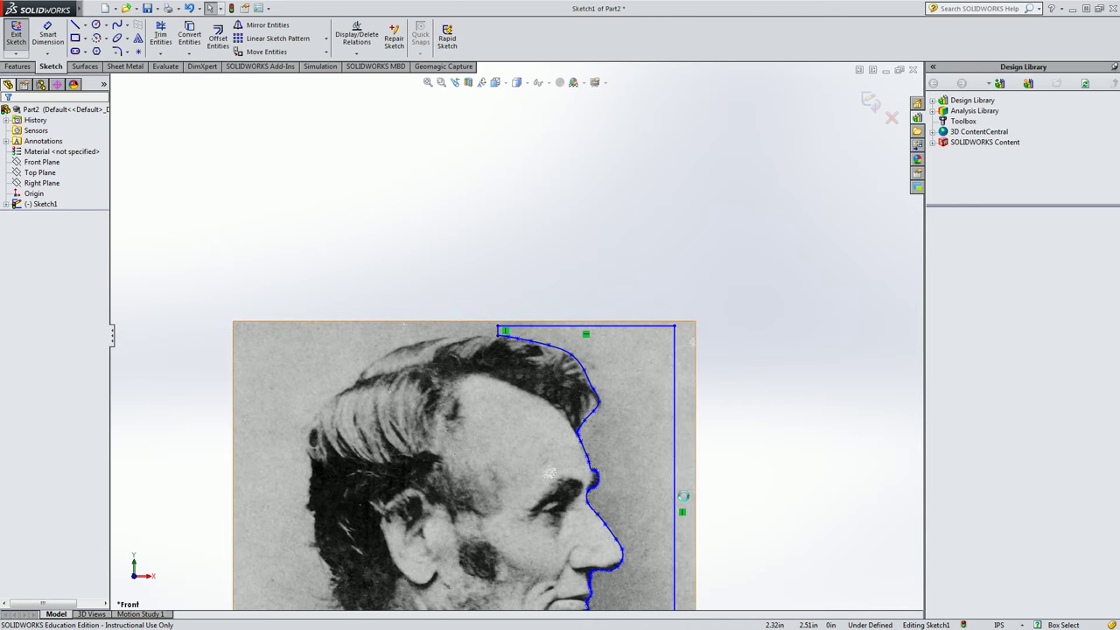
pyautogui.scroll(3, 676, 508)
pyautogui.scroll(-6, 642, 513)
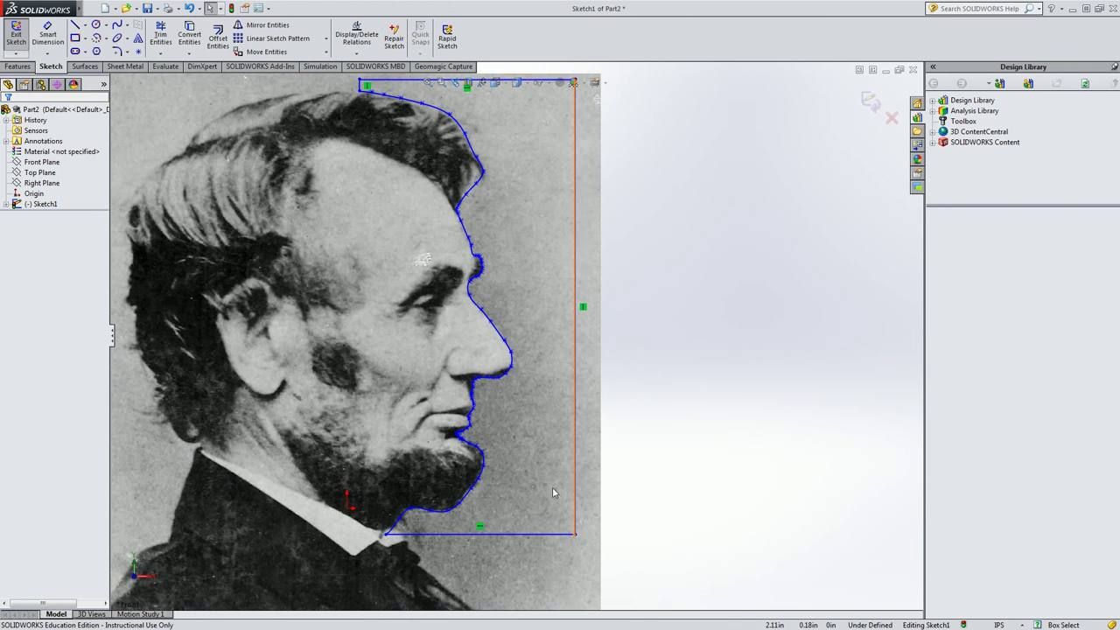
pyautogui.scroll(1, 531, 456)
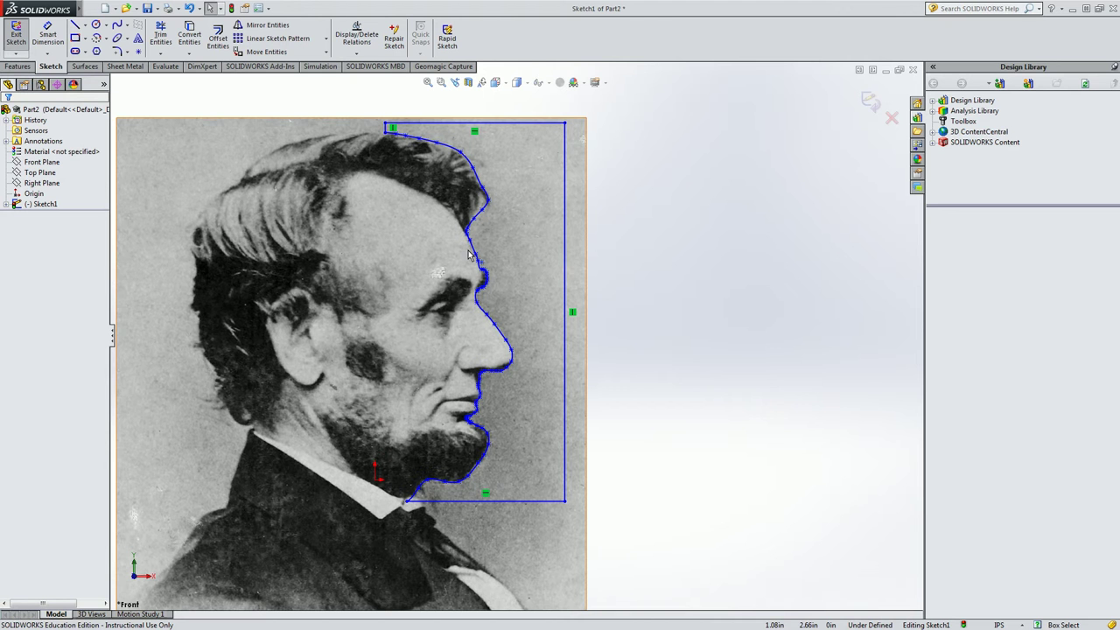
# Exit Sketch1, then start and cancel a Revolved Boss/Base without creating a feature
pyautogui.click(16, 37)
pyautogui.click(21, 67)
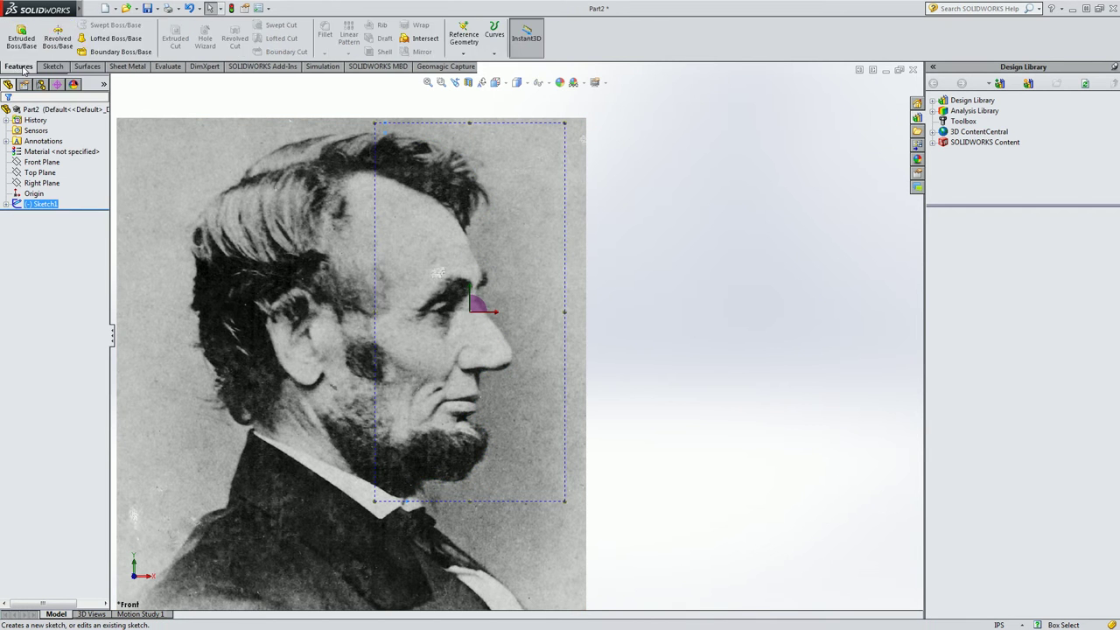
pyautogui.click(56, 41)
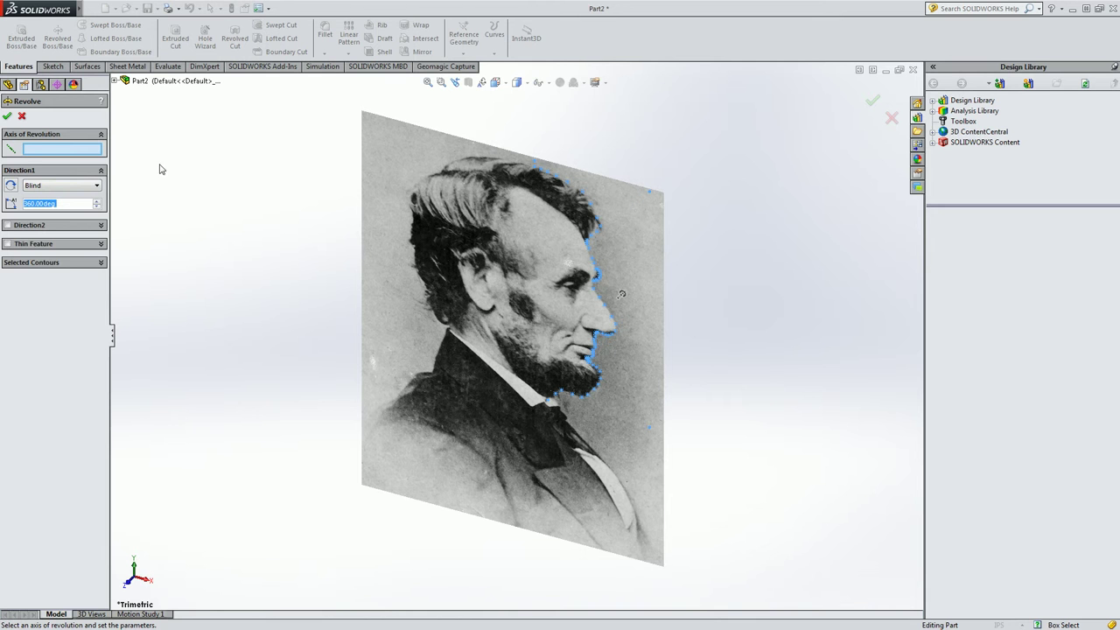
pyautogui.click(22, 117)
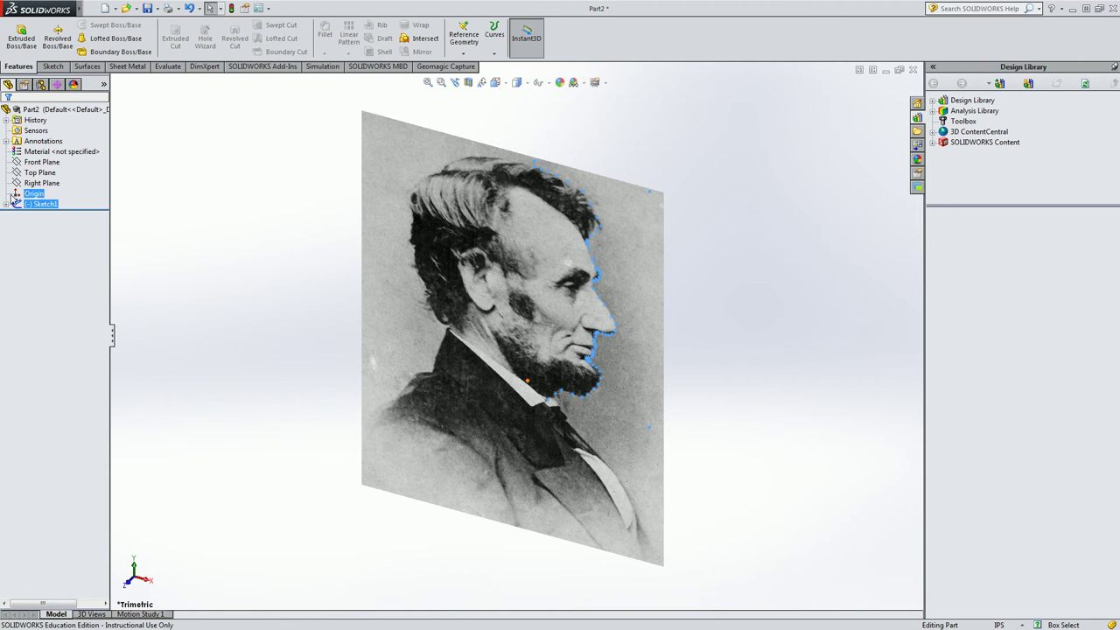
# Expand Sketch1 and bring up the context menu for Sketch Picture1
pyautogui.click(6, 204)
pyautogui.click(54, 215)
pyautogui.rightClick(54, 216)
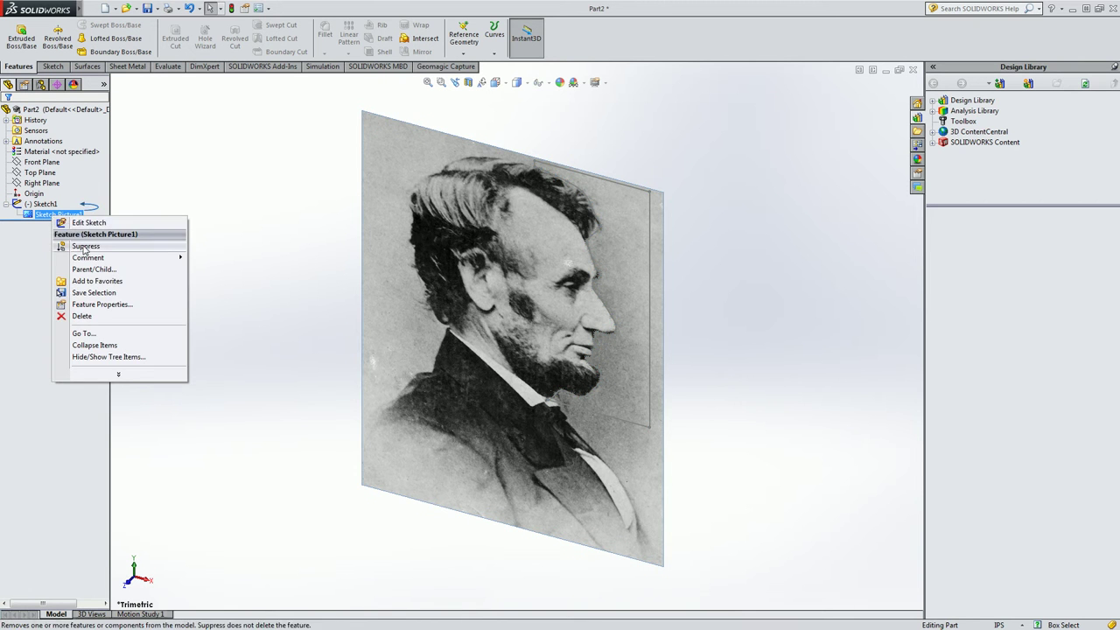
# Suppress Sketch Picture1 and revolve the profile 360° about the vertical line into Revolve1
pyautogui.click(85, 246)
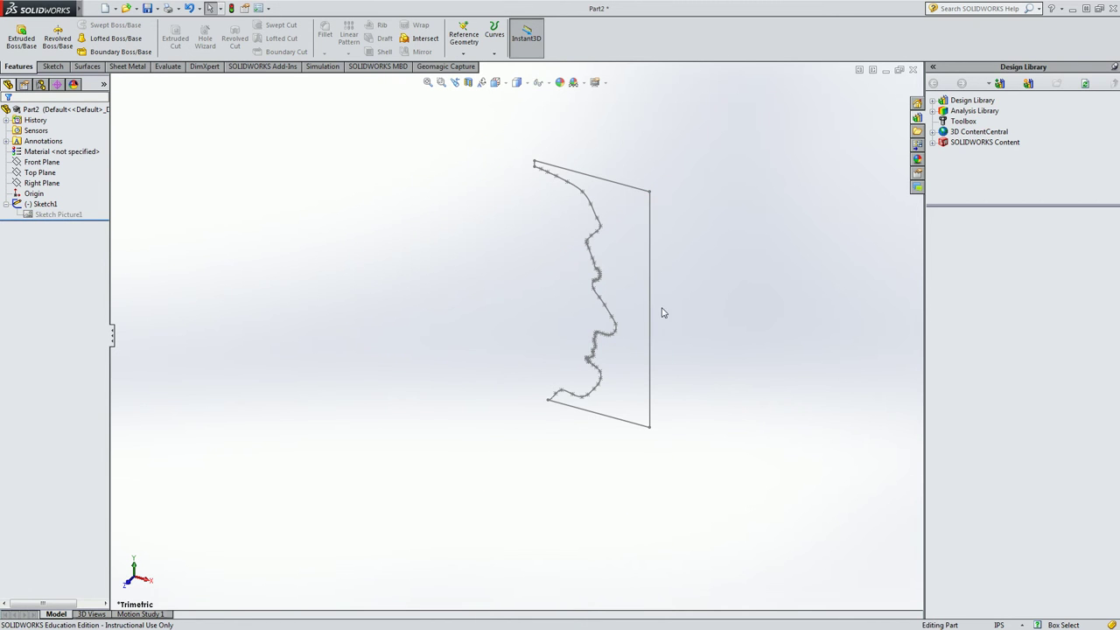
pyautogui.click(55, 39)
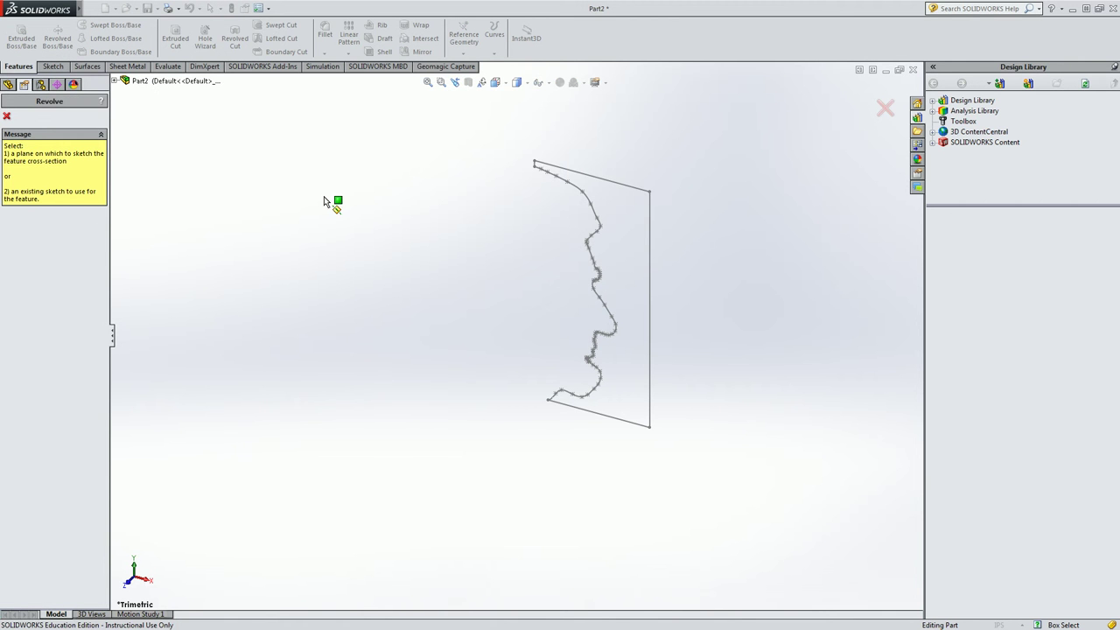
pyautogui.click(648, 247)
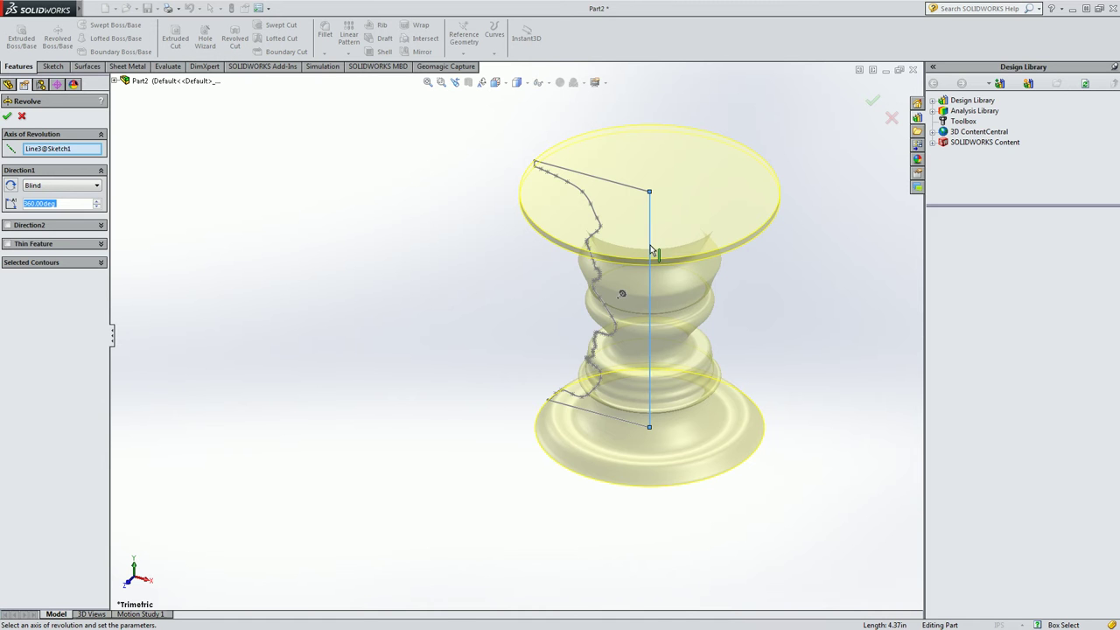
pyautogui.moveTo(694, 363); pyautogui.dragTo(675, 323, button='middle')
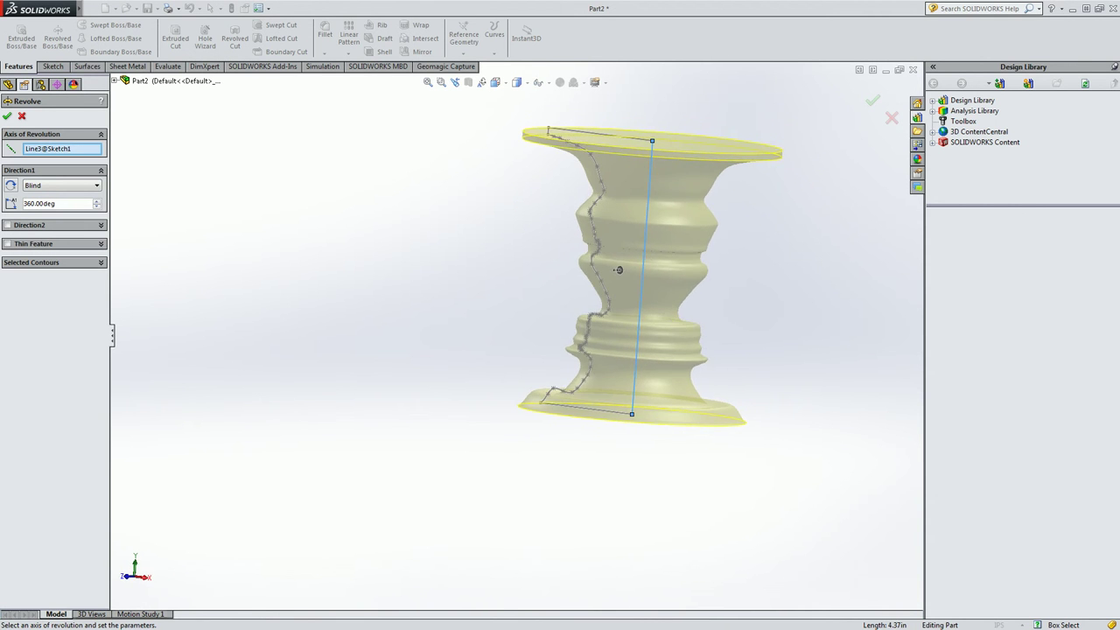
pyautogui.click(7, 117)
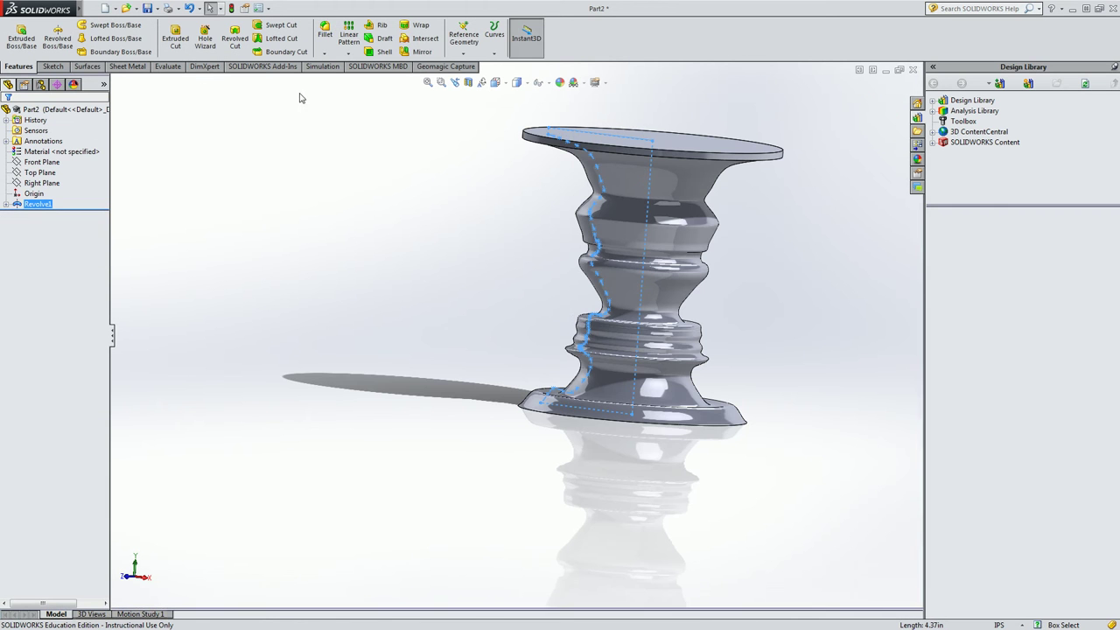
# Switch to the Front view and expand Revolve1 to show Sketch1
pyautogui.click(496, 82)
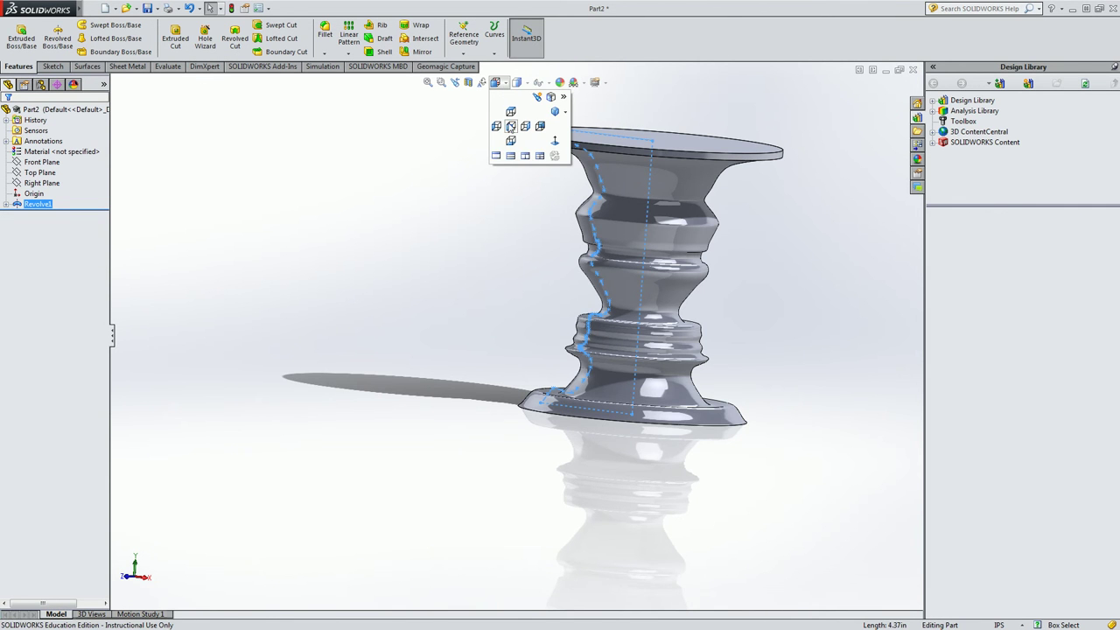
pyautogui.click(512, 127)
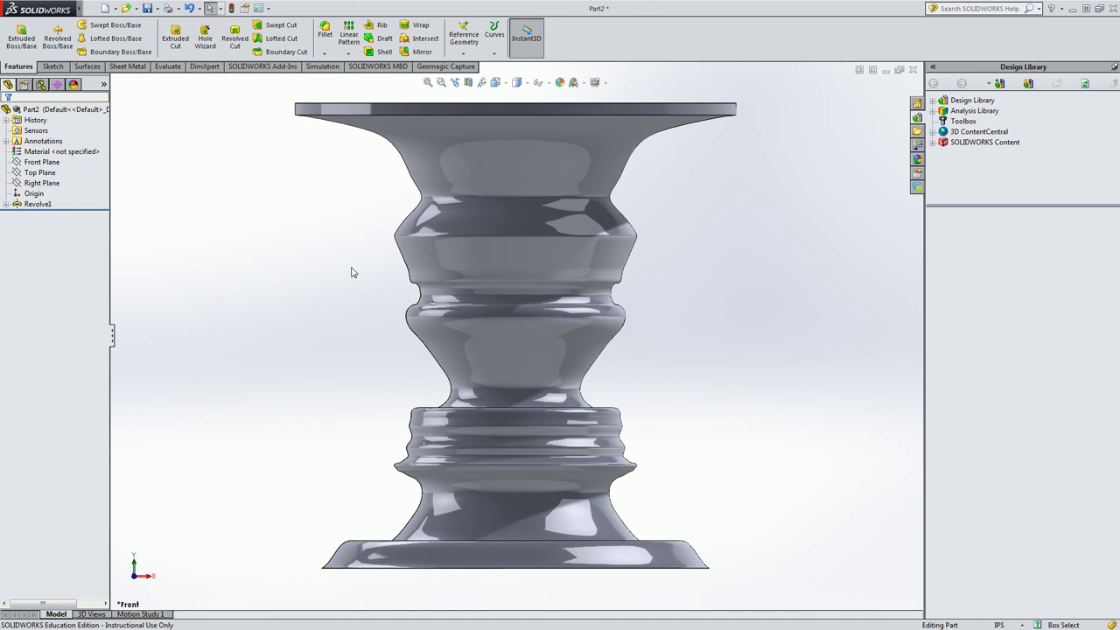
pyautogui.click(5, 211)
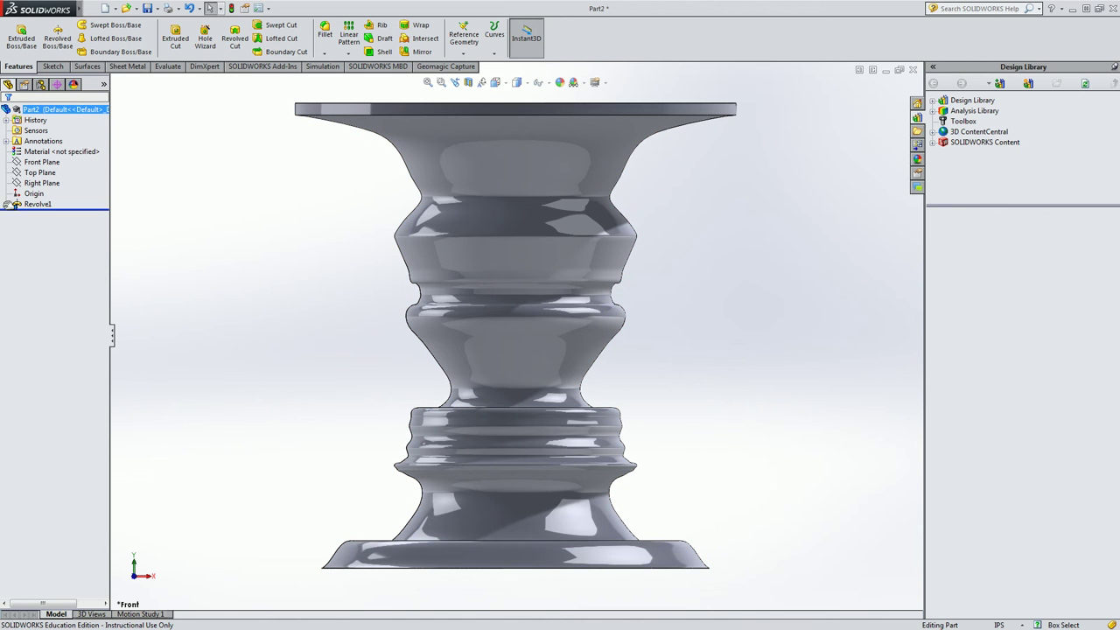
pyautogui.click(6, 204)
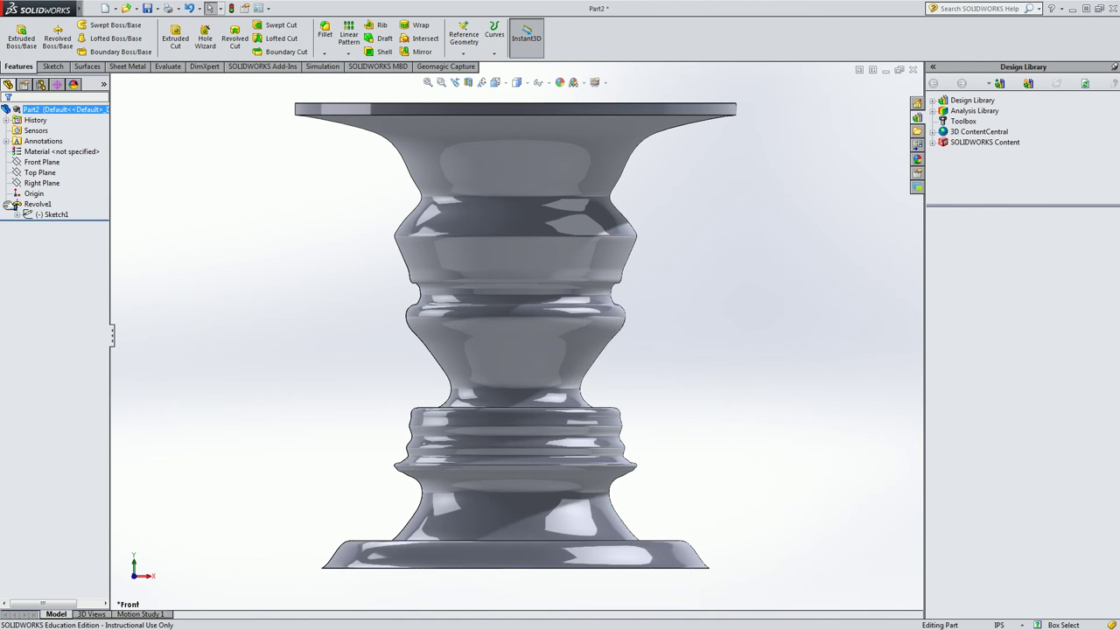
# Edit Sketch1 to move its vertical axis line, then exit so Revolve1 rebuilds
pyautogui.click(62, 215)
pyautogui.click(75, 183)
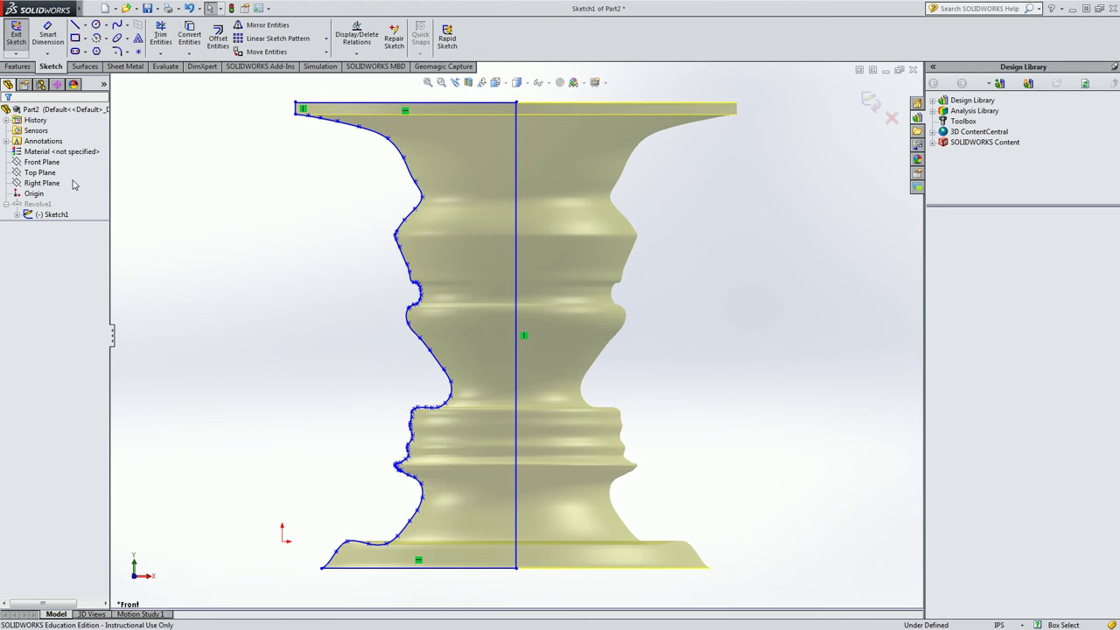
pyautogui.moveTo(516, 225)
pyautogui.mouseDown()
pyautogui.moveTo(567, 234)
pyautogui.moveTo(518, 231)
pyautogui.mouseUp()
pyautogui.click(8, 116)
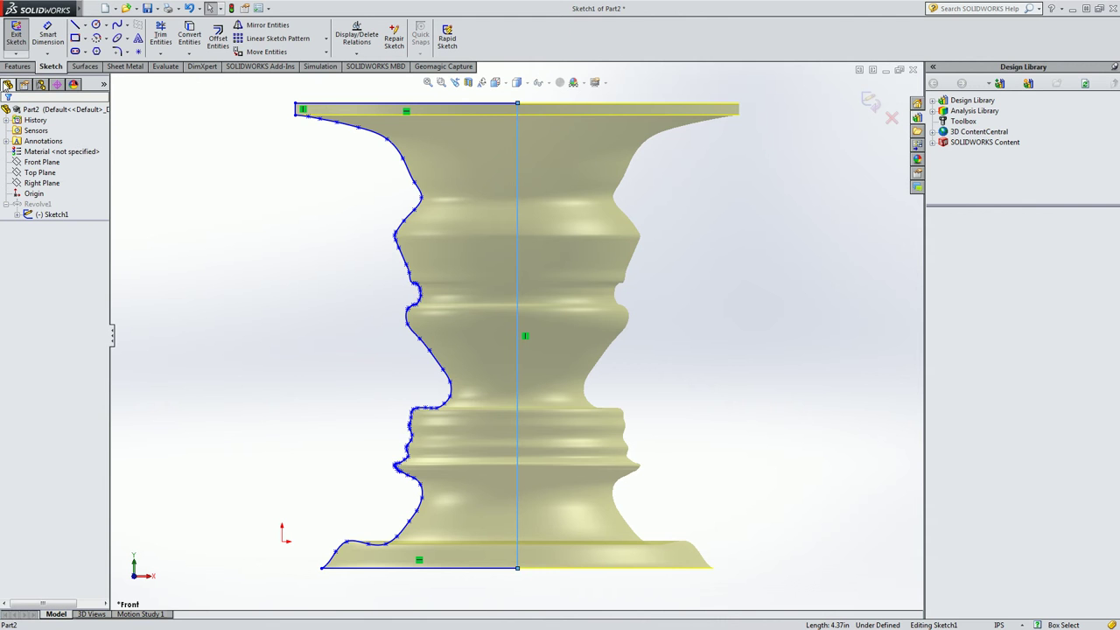
pyautogui.click(16, 35)
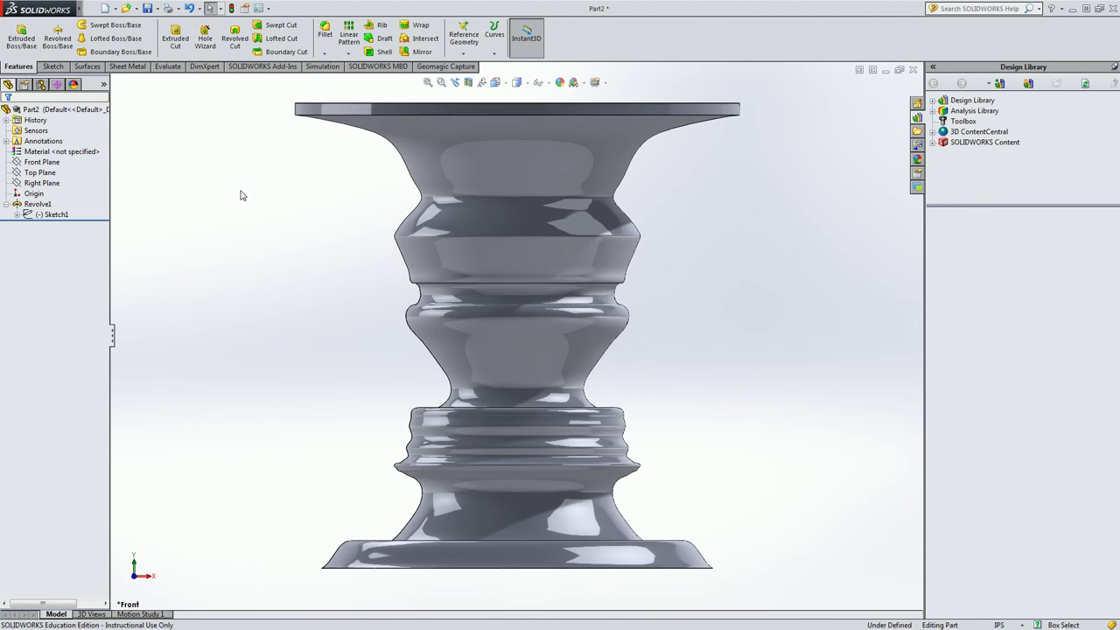
pyautogui.press('f')
pyautogui.moveTo(381, 208); pyautogui.dragTo(375, 279, button='middle')
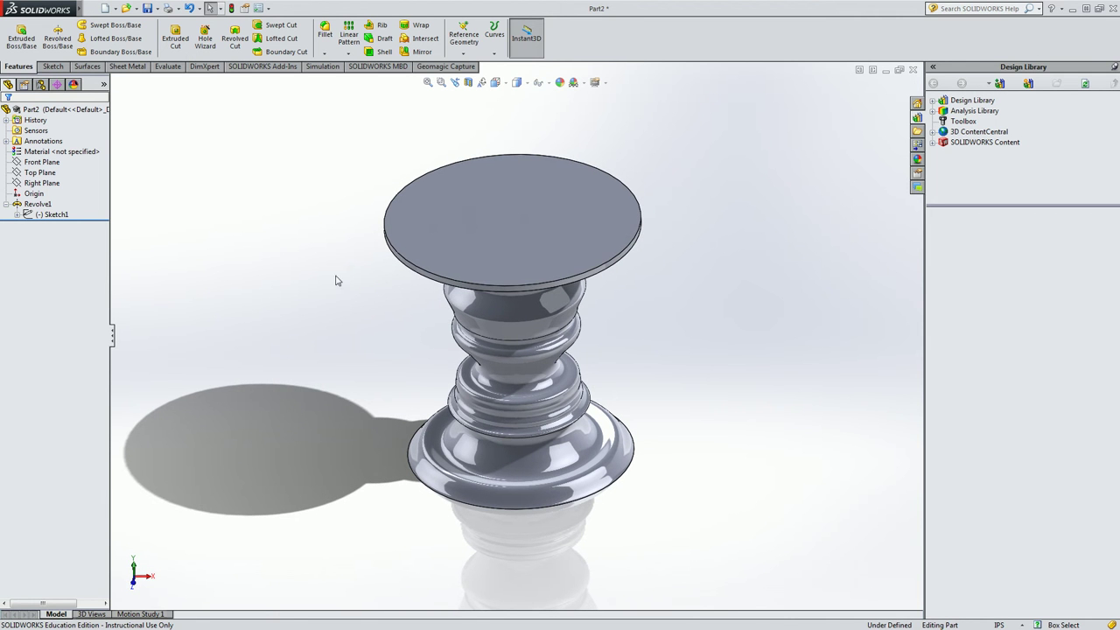
# Shell the vase at 0.10in wall thickness with the top rim face removed, accepting the warning
pyautogui.click(382, 53)
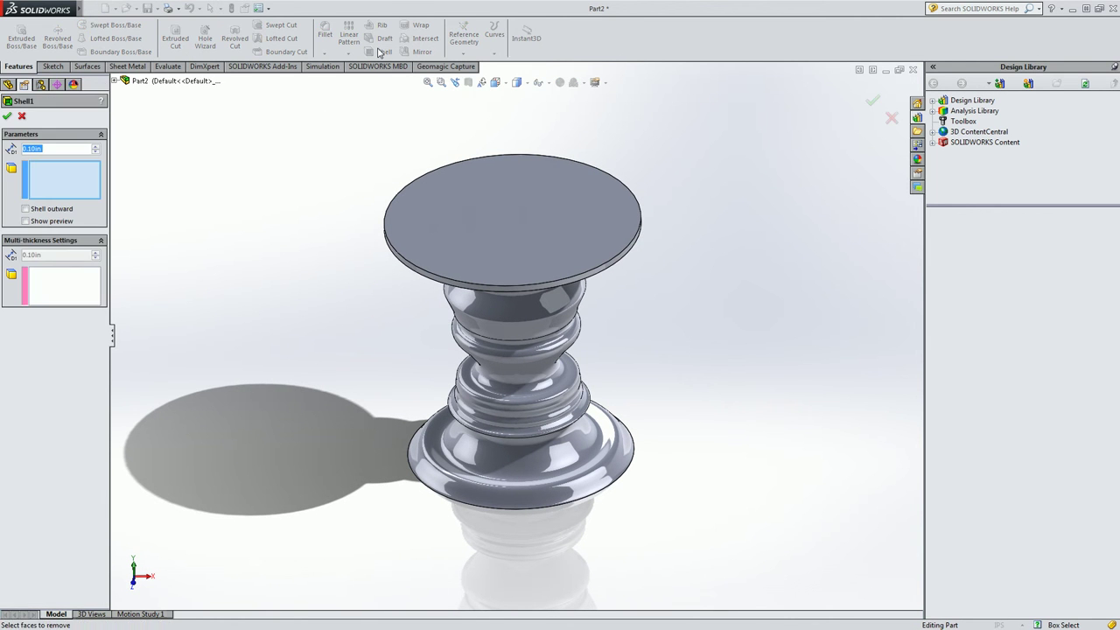
pyautogui.click(476, 204)
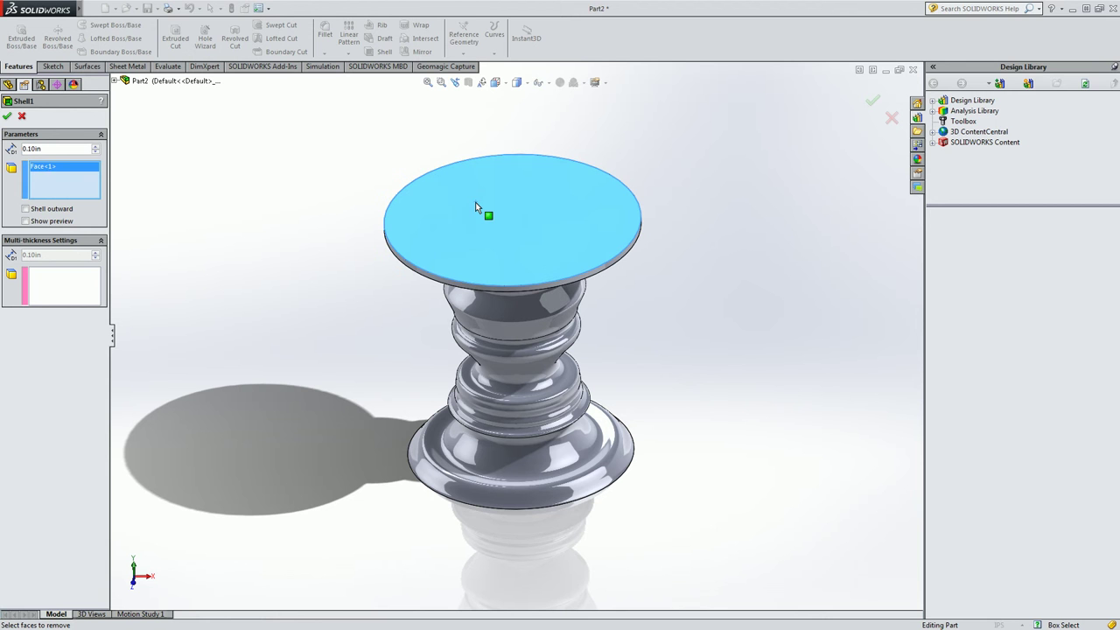
pyautogui.click(25, 221)
pyautogui.moveTo(259, 229); pyautogui.dragTo(293, 377, button='middle')
pyautogui.scroll(2, 293, 377)
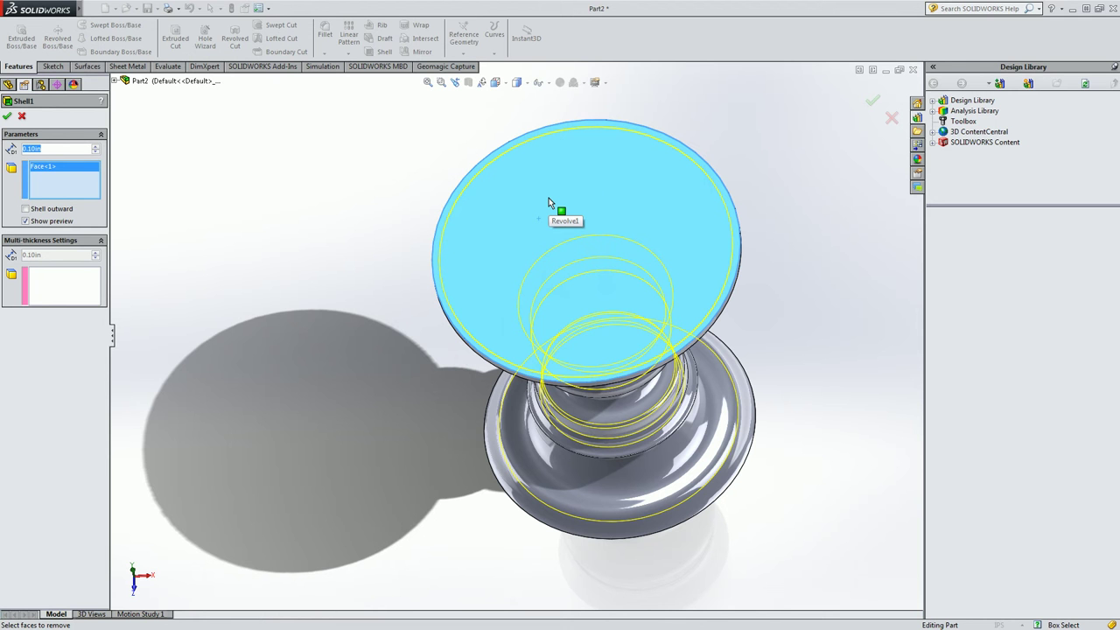
pyautogui.press('Return')
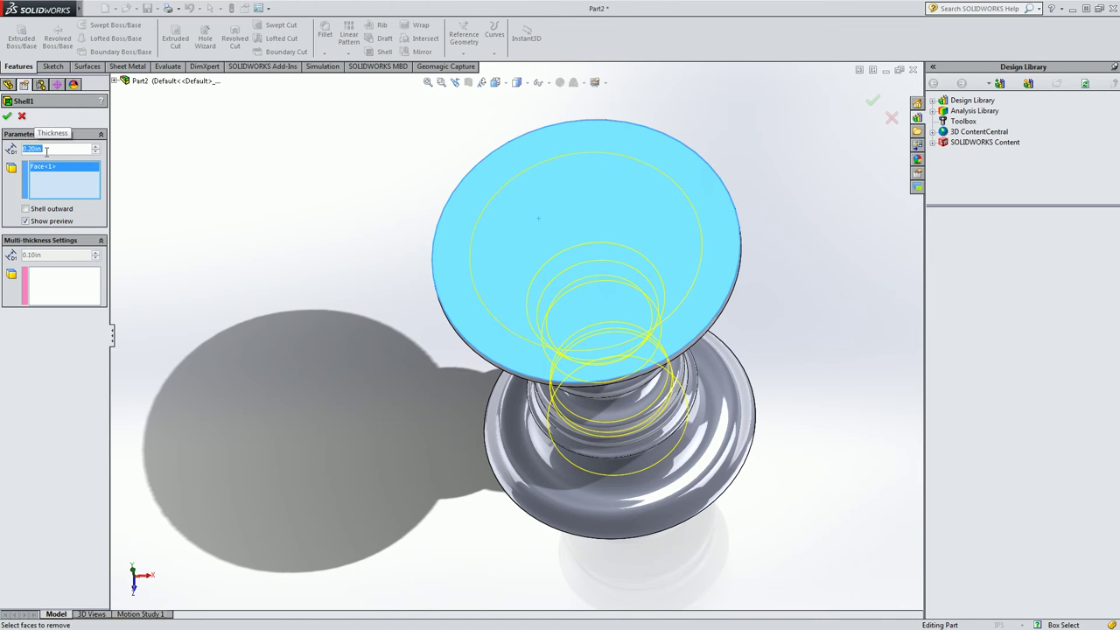
pyautogui.moveTo(58, 147); pyautogui.dragTo(19, 143)
pyautogui.write('.1')
pyautogui.press('Return')
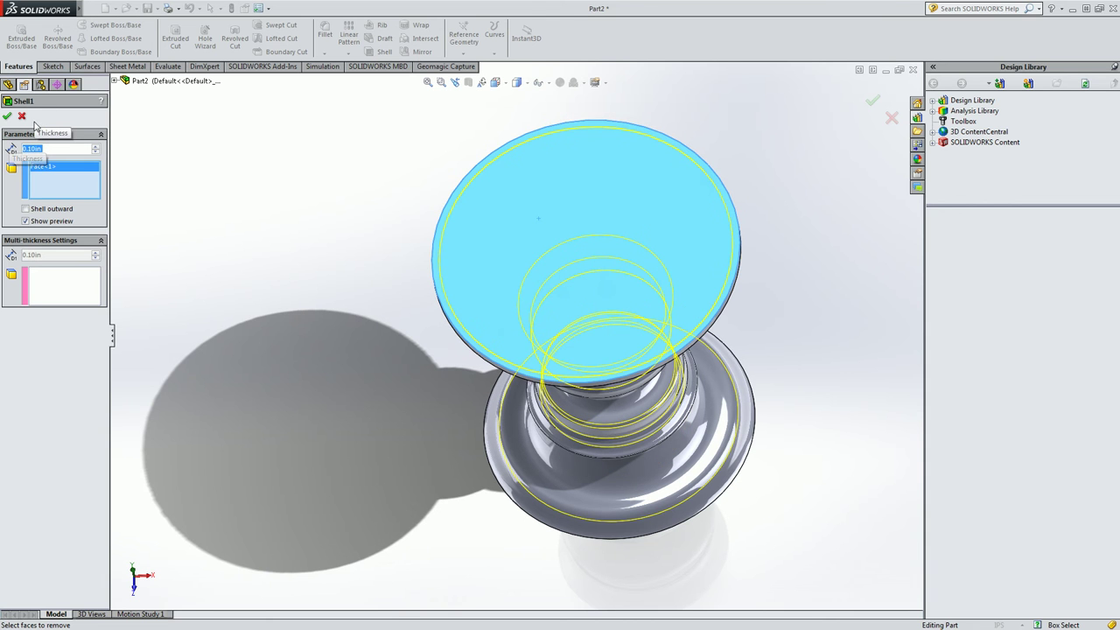
pyautogui.click(7, 117)
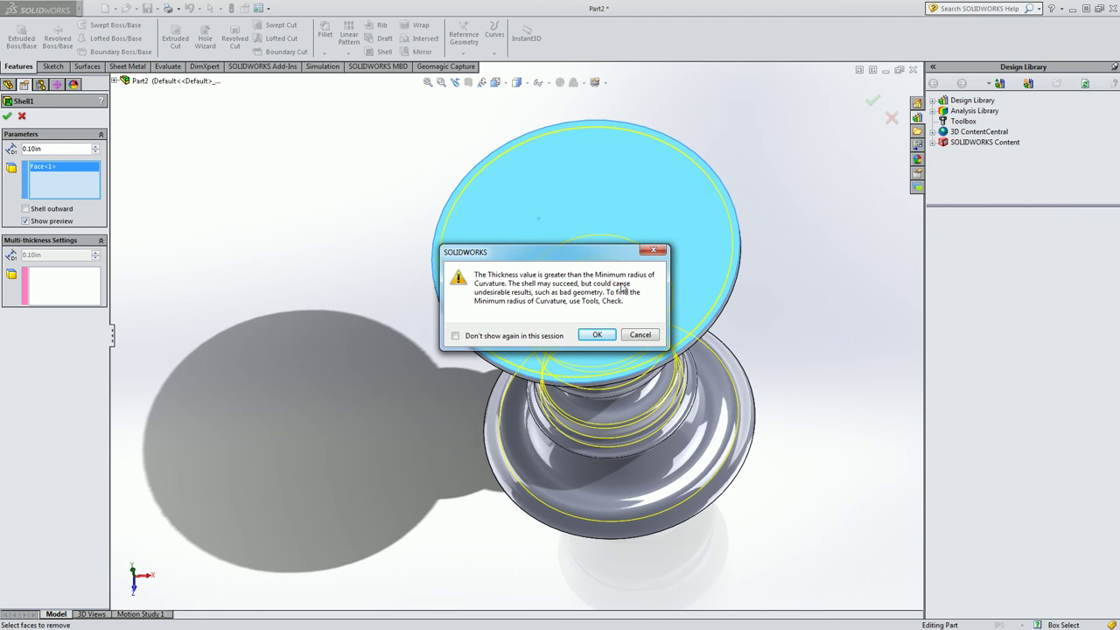
pyautogui.click(599, 336)
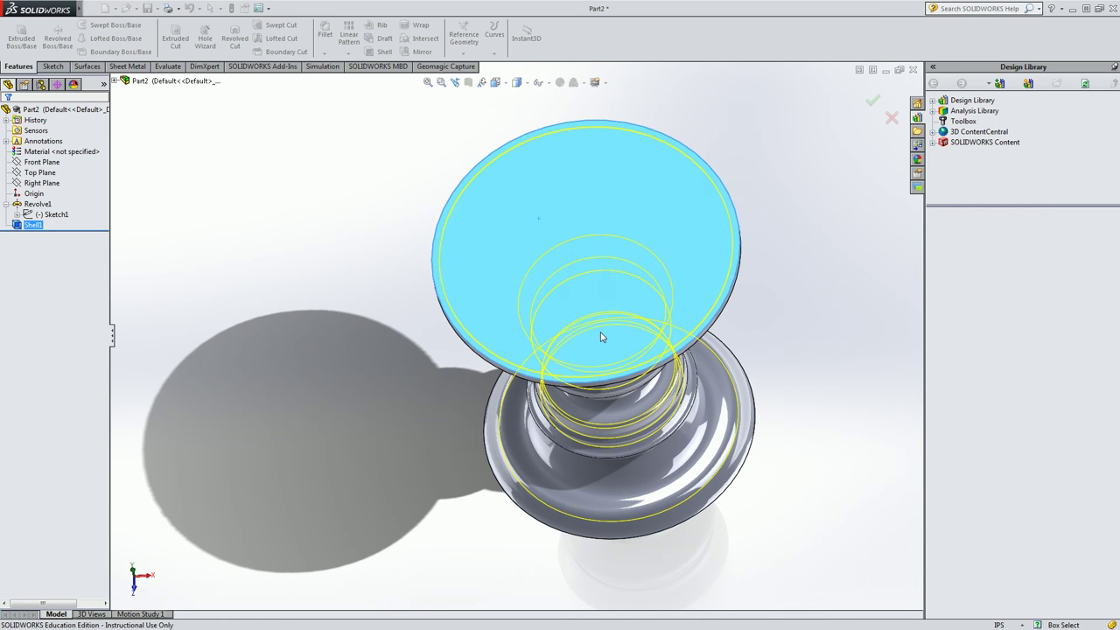
# Add a section view, trying a Top Plane cut with offset before settling on Front Plane
pyautogui.moveTo(703, 448); pyautogui.dragTo(708, 333, button='middle')
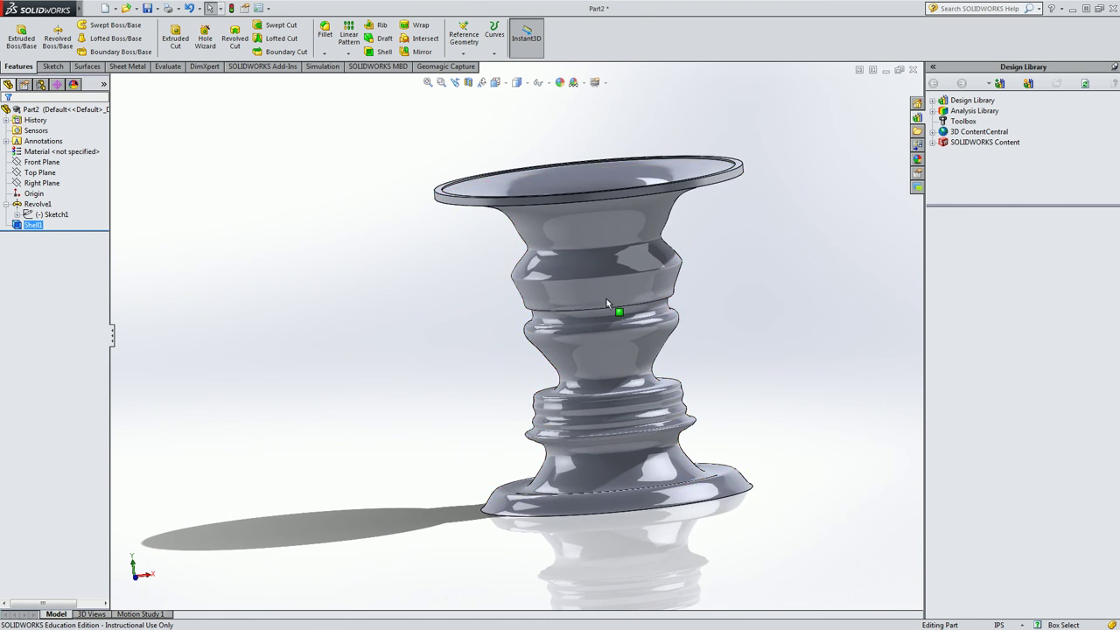
pyautogui.click(468, 83)
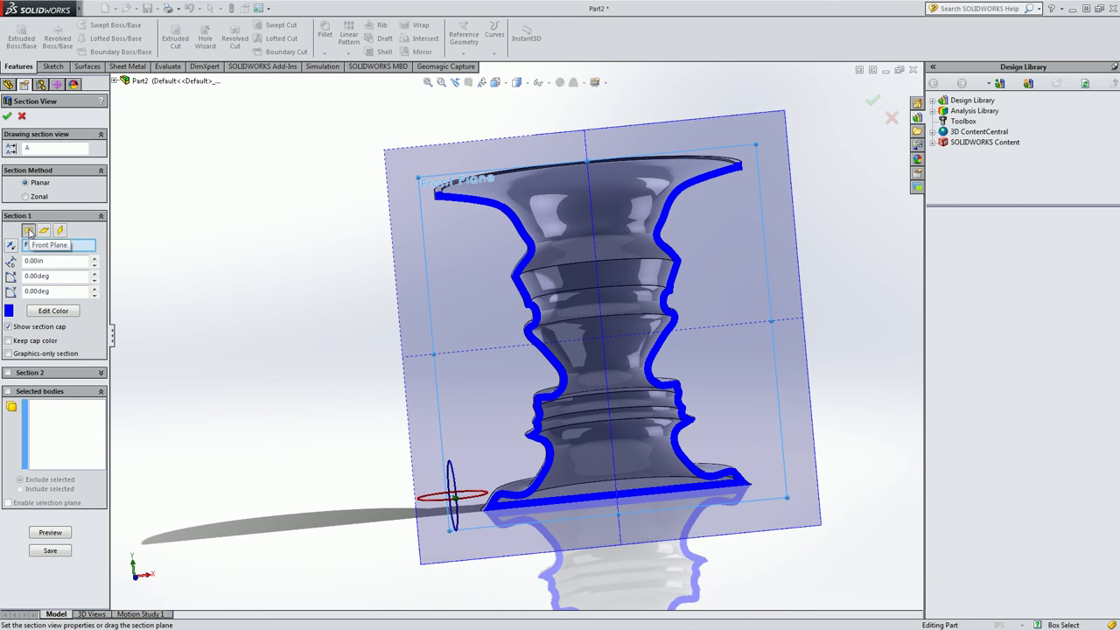
pyautogui.click(40, 231)
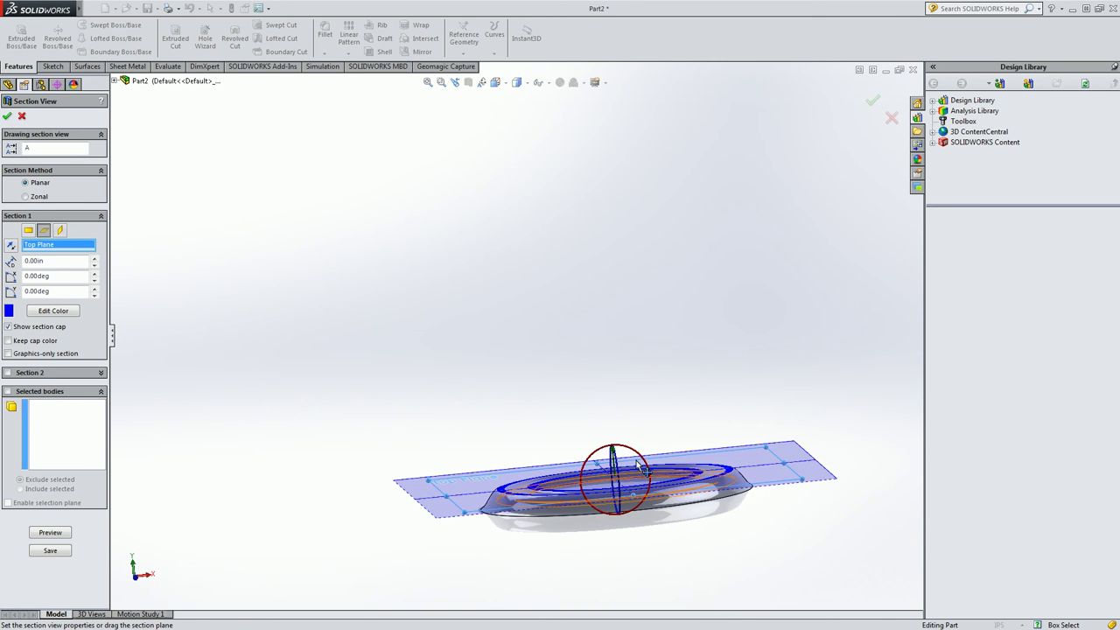
pyautogui.scroll(-5, 611, 456)
pyautogui.scroll(-2, 611, 456)
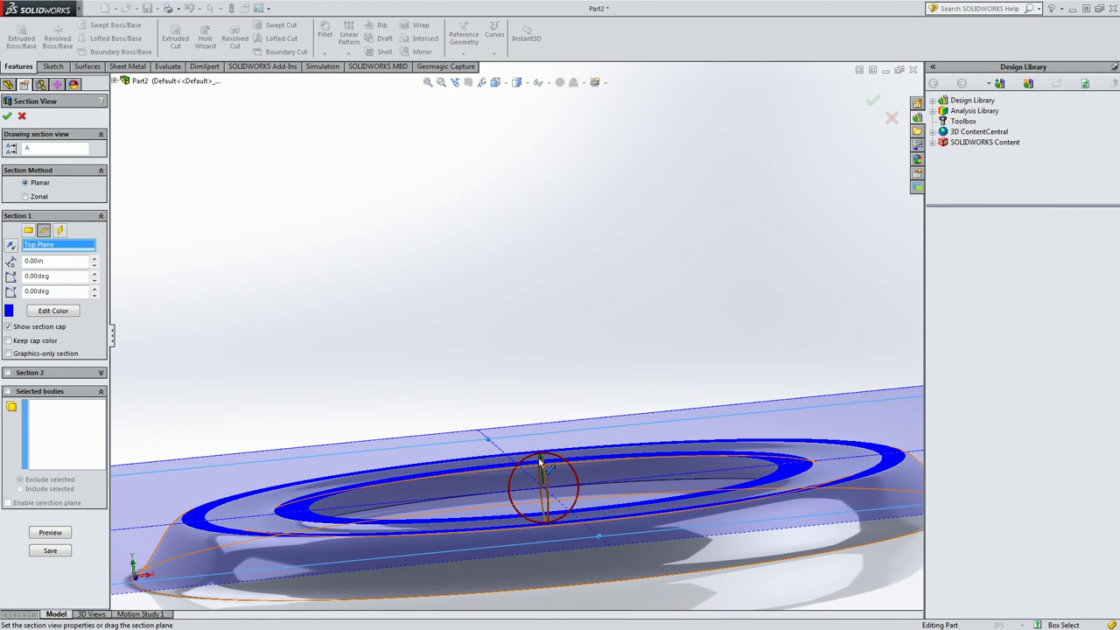
pyautogui.moveTo(540, 460); pyautogui.dragTo(455, 414)
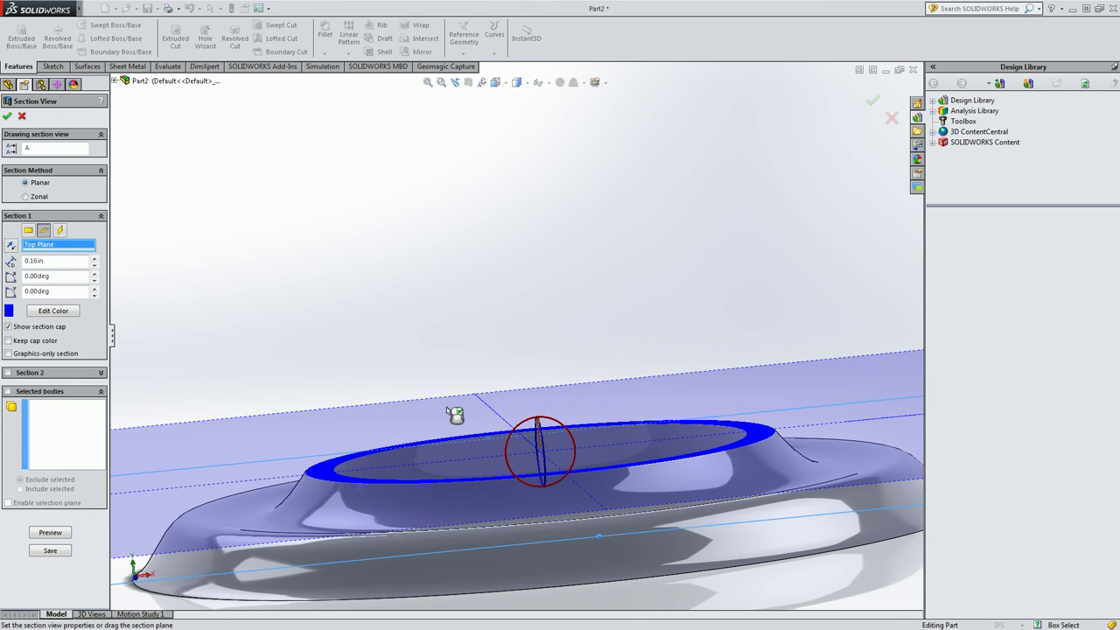
pyautogui.click(29, 230)
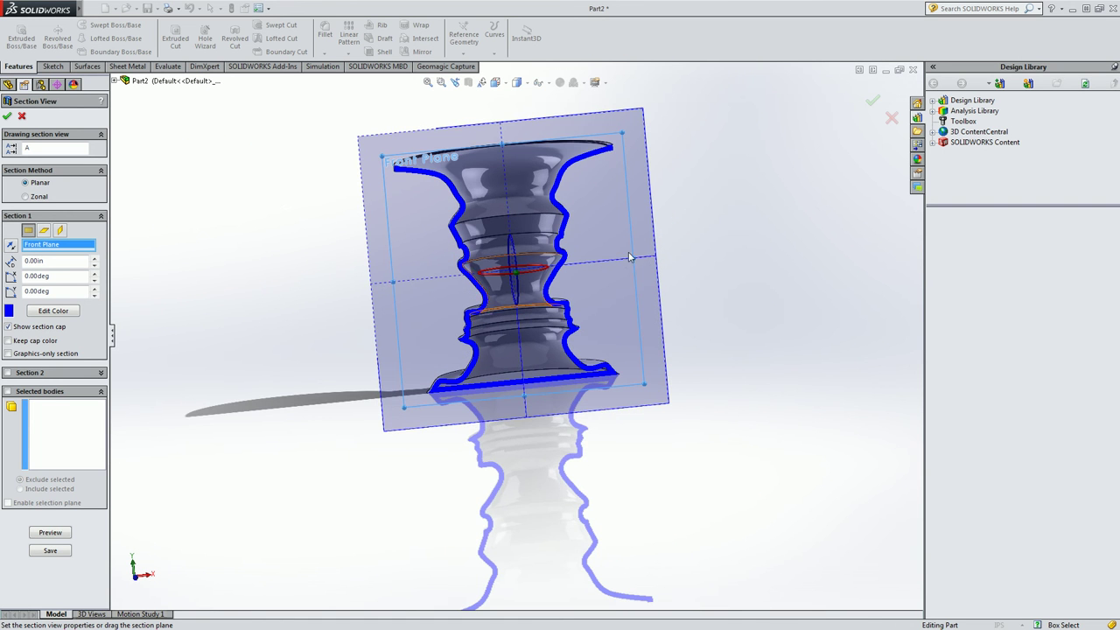
pyautogui.moveTo(730, 218)
pyautogui.mouseDown(button='middle')
pyautogui.moveTo(705, 187)
pyautogui.moveTo(706, 165)
pyautogui.moveTo(709, 226)
pyautogui.mouseUp(button='middle')
# Accept the section, switch to the Front view, and zoom in on the base wall and back out
pyautogui.click(8, 117)
pyautogui.click(469, 82)
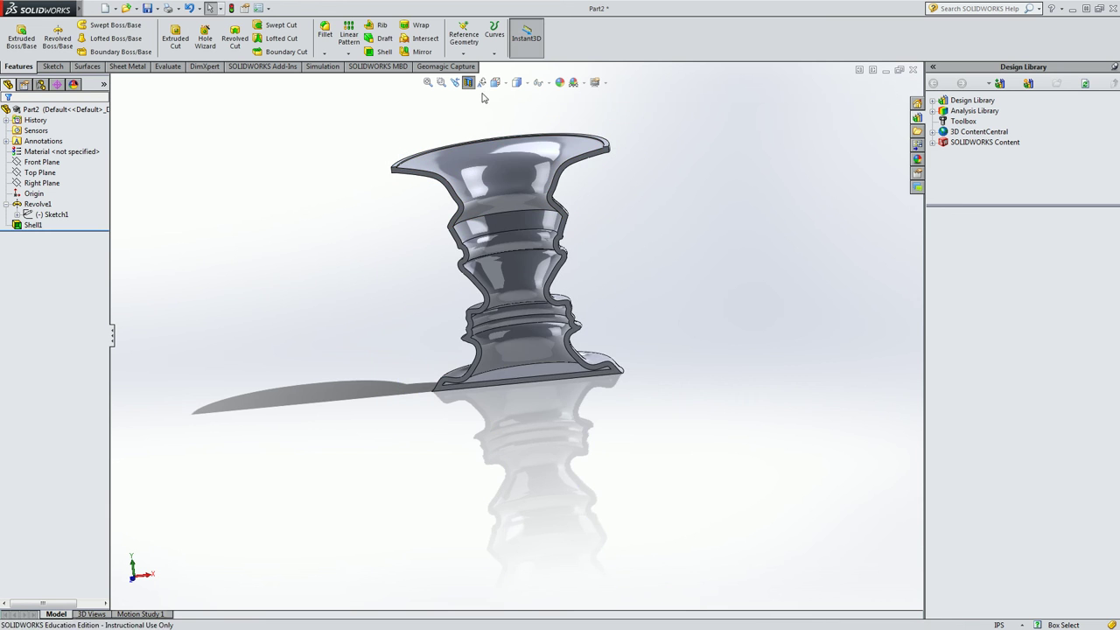
pyautogui.click(495, 82)
pyautogui.click(512, 126)
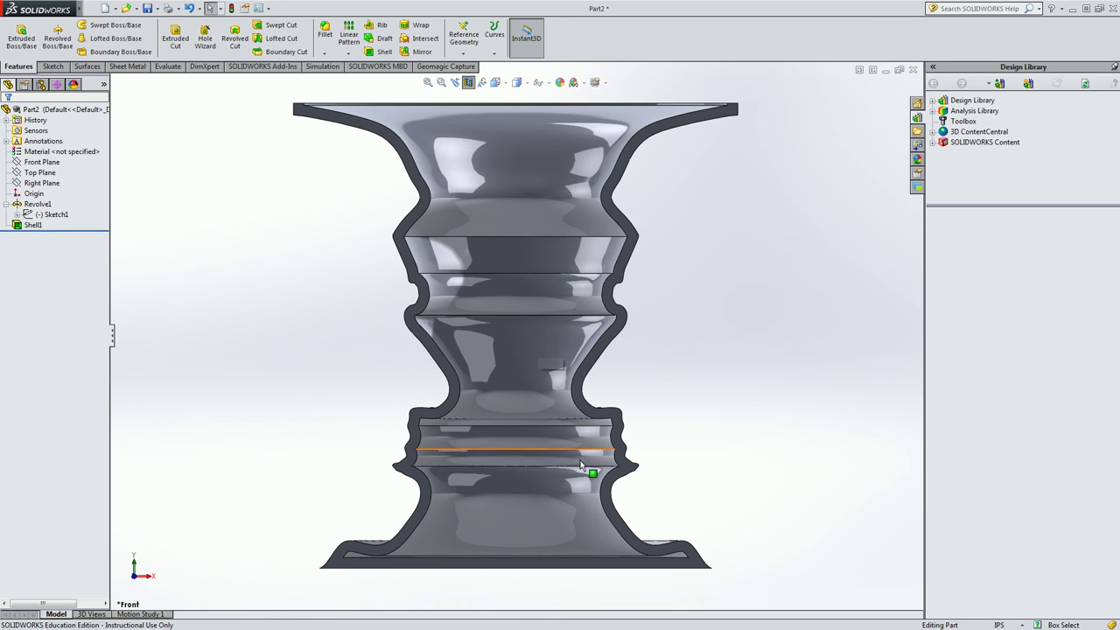
pyautogui.scroll(-10, 390, 545)
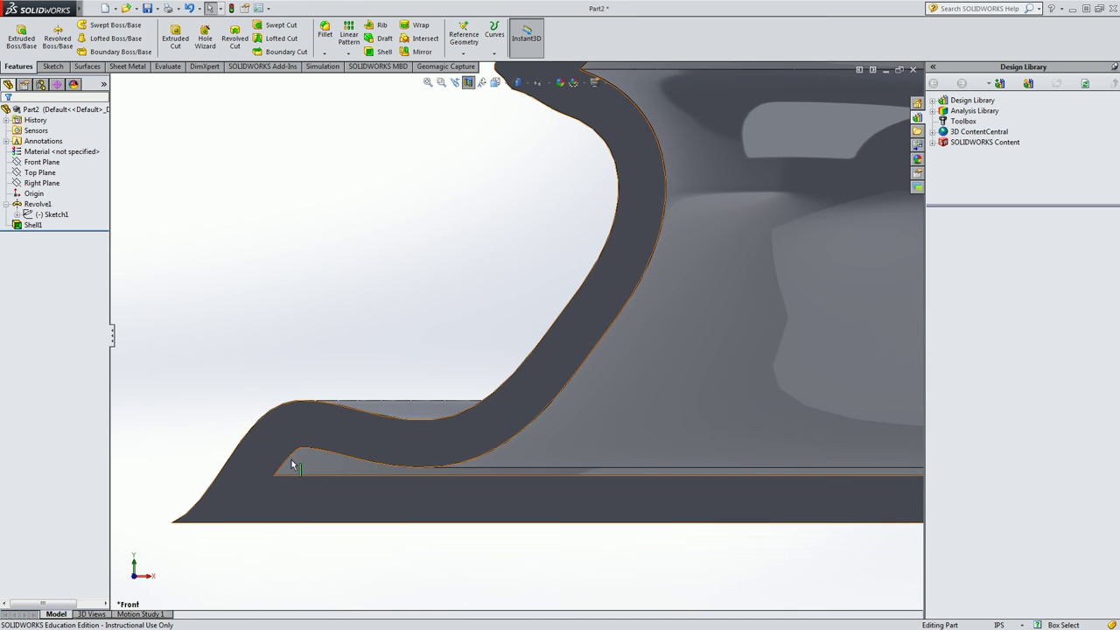
pyautogui.scroll(10, 375, 466)
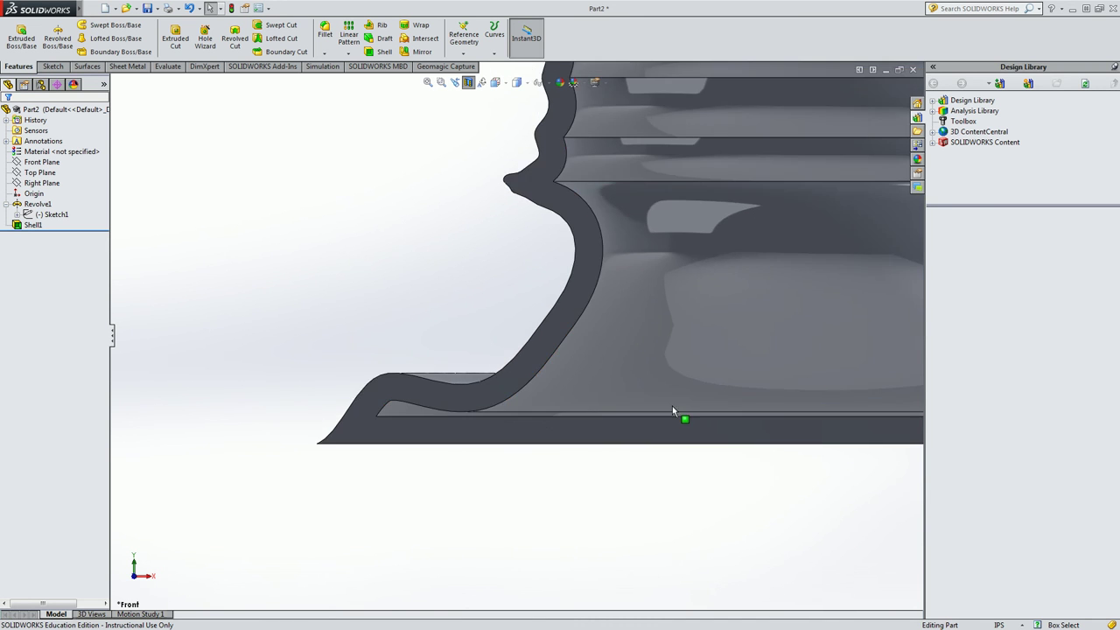
# Edit Shell1 to give the bottom face a 0.30in multi-thickness, accepting the warning
pyautogui.click(33, 225)
pyautogui.click(60, 192)
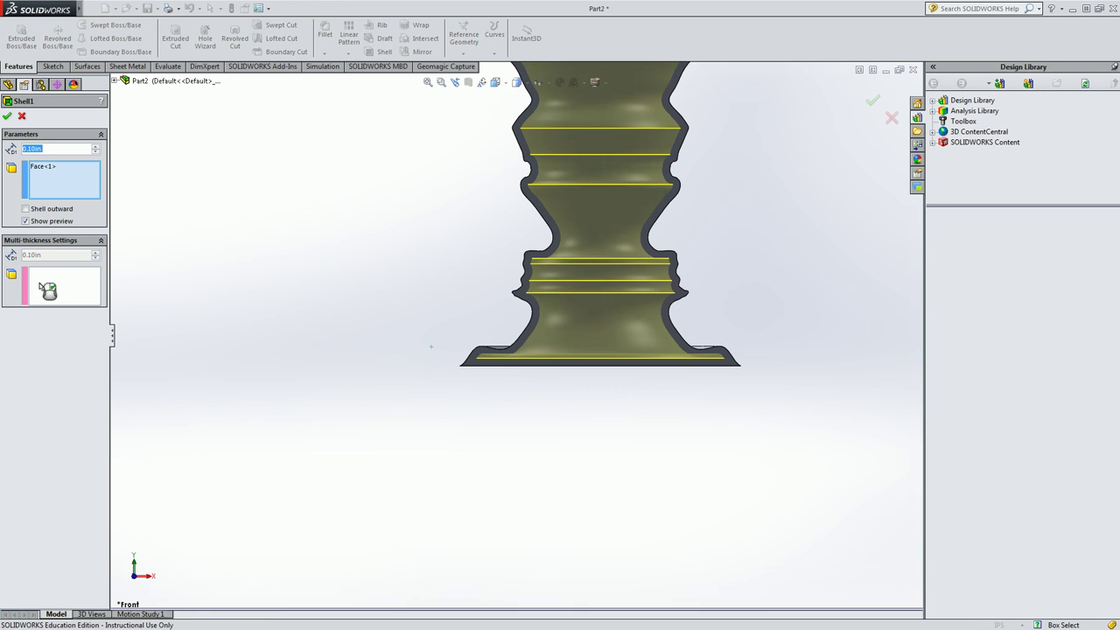
pyautogui.click(90, 298)
pyautogui.moveTo(526, 439); pyautogui.dragTo(588, 368, button='middle')
pyautogui.click(587, 368)
pyautogui.moveTo(416, 350); pyautogui.dragTo(407, 452, button='middle')
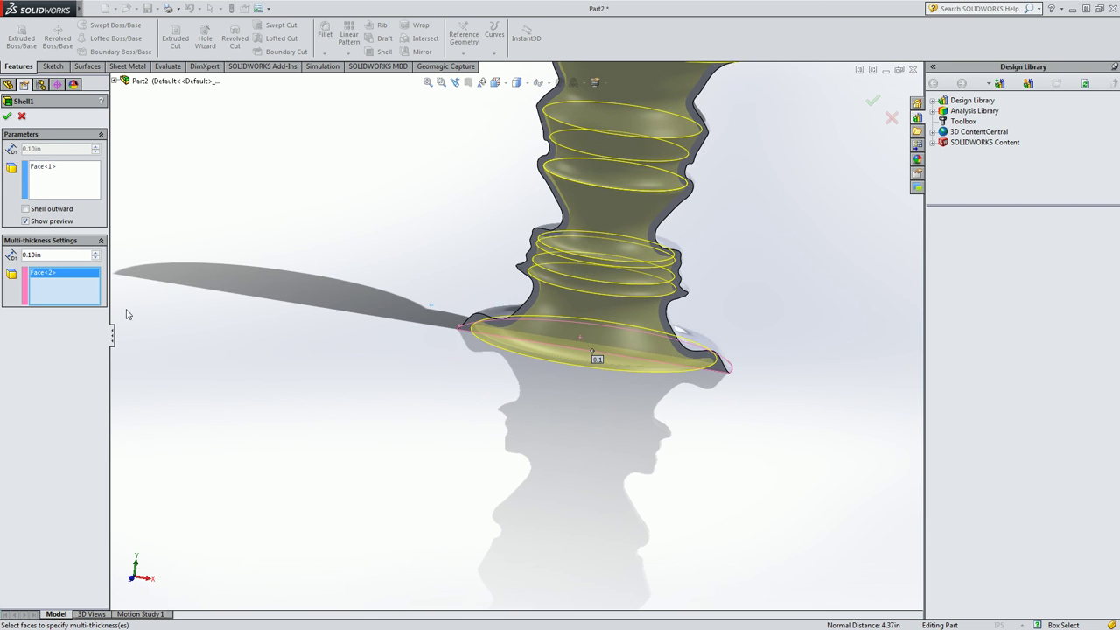
pyautogui.click(95, 253)
pyautogui.click(95, 253)
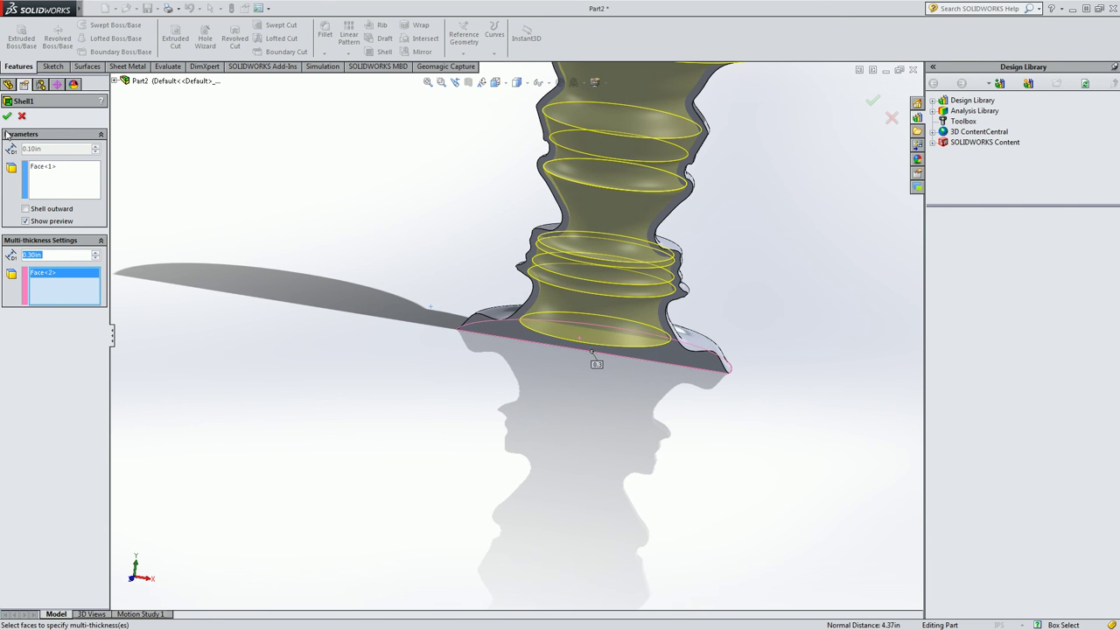
pyautogui.click(477, 337)
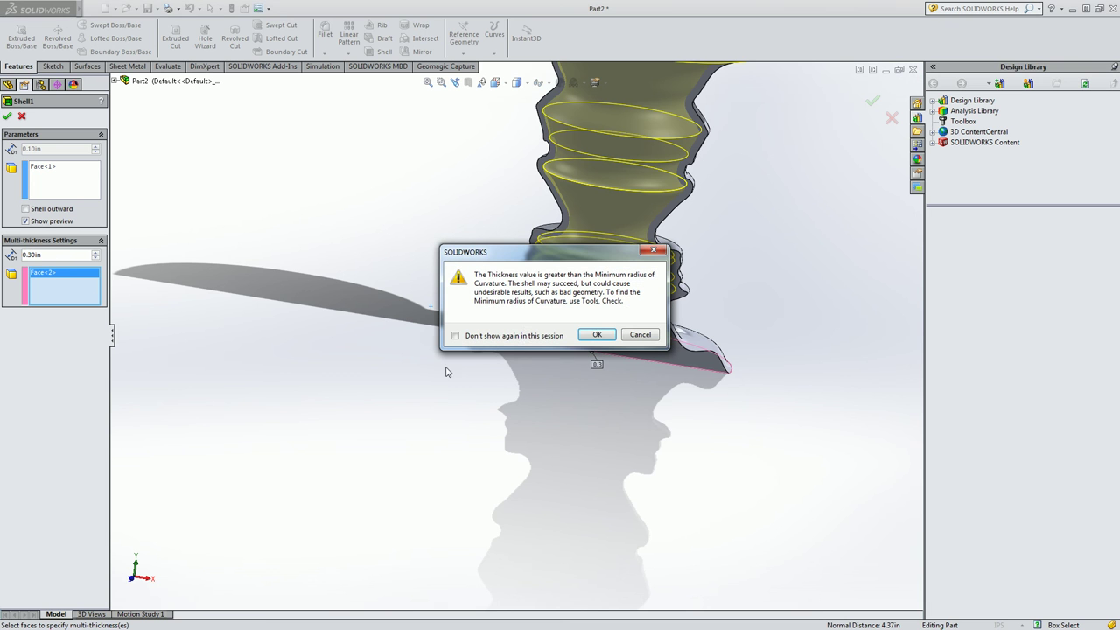
pyautogui.click(594, 335)
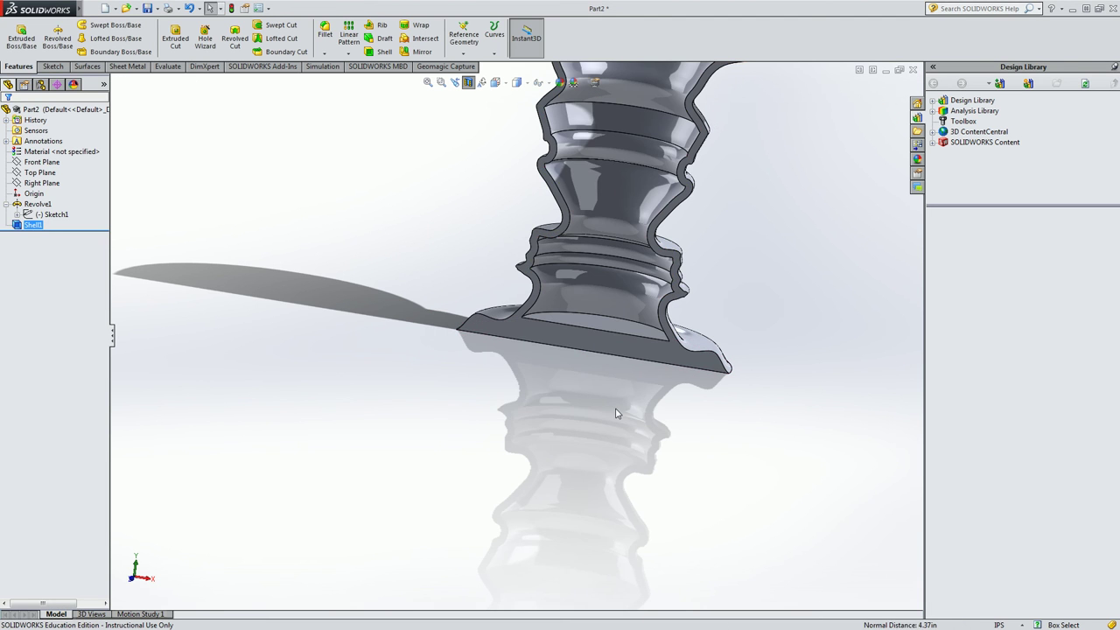
# Orbit and zoom around the vase to inspect the thicker base and the opening
pyautogui.moveTo(593, 389); pyautogui.dragTo(630, 405, button='middle')
pyautogui.scroll(-5, 648, 368)
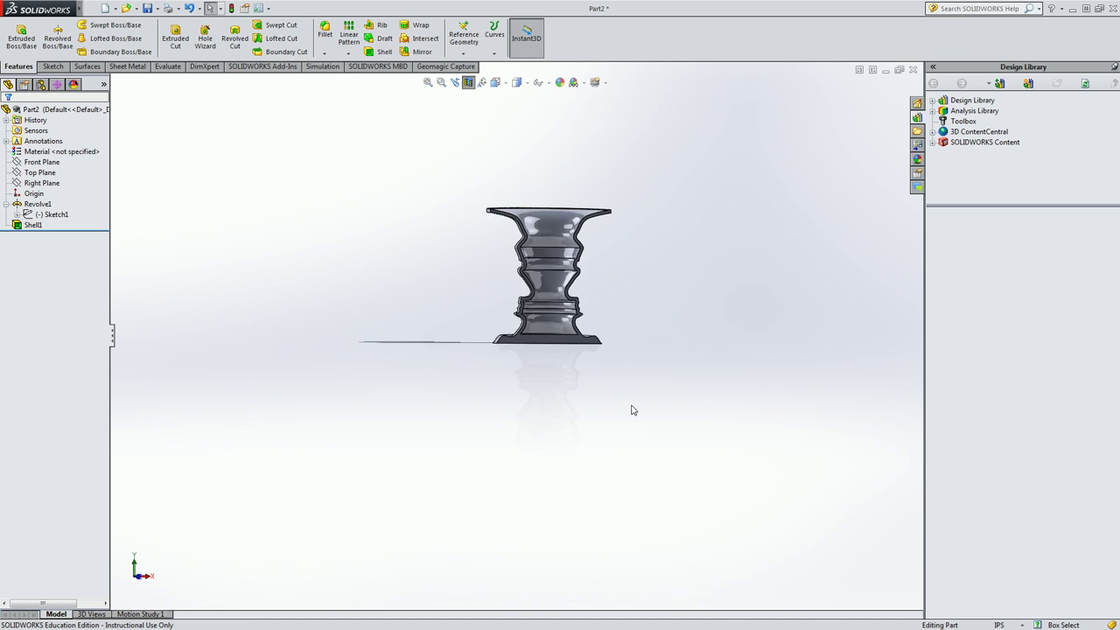
pyautogui.moveTo(658, 345); pyautogui.dragTo(635, 352, button='middle')
pyautogui.scroll(5, 575, 319)
pyautogui.scroll(-3, 508, 207)
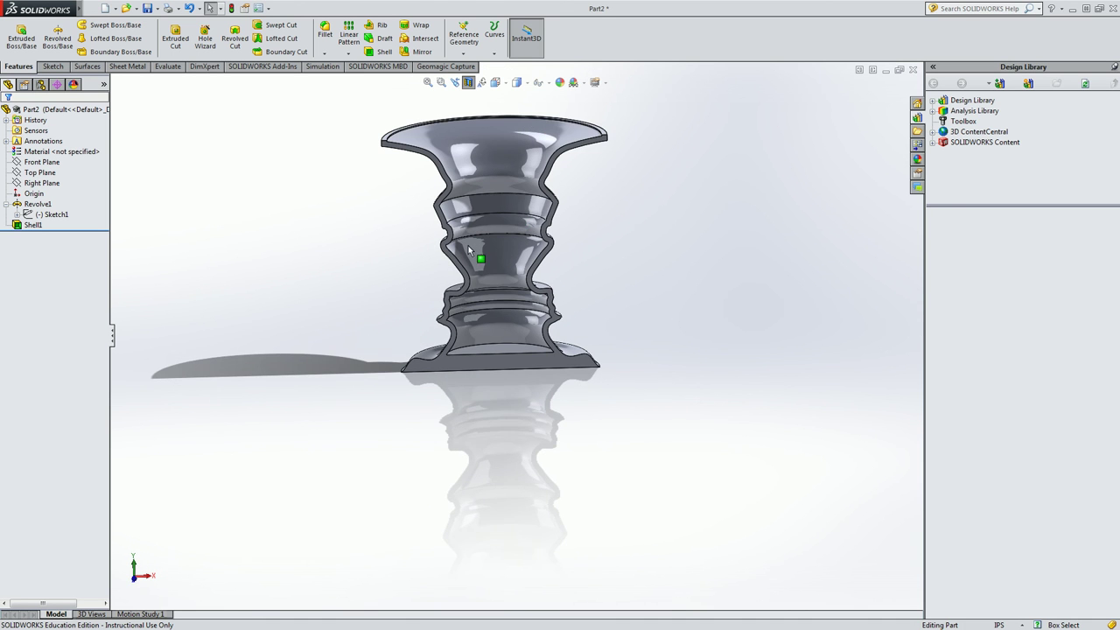
pyautogui.moveTo(525, 203)
pyautogui.mouseDown(button='middle')
pyautogui.moveTo(523, 186)
pyautogui.moveTo(516, 193)
pyautogui.mouseUp(button='middle')
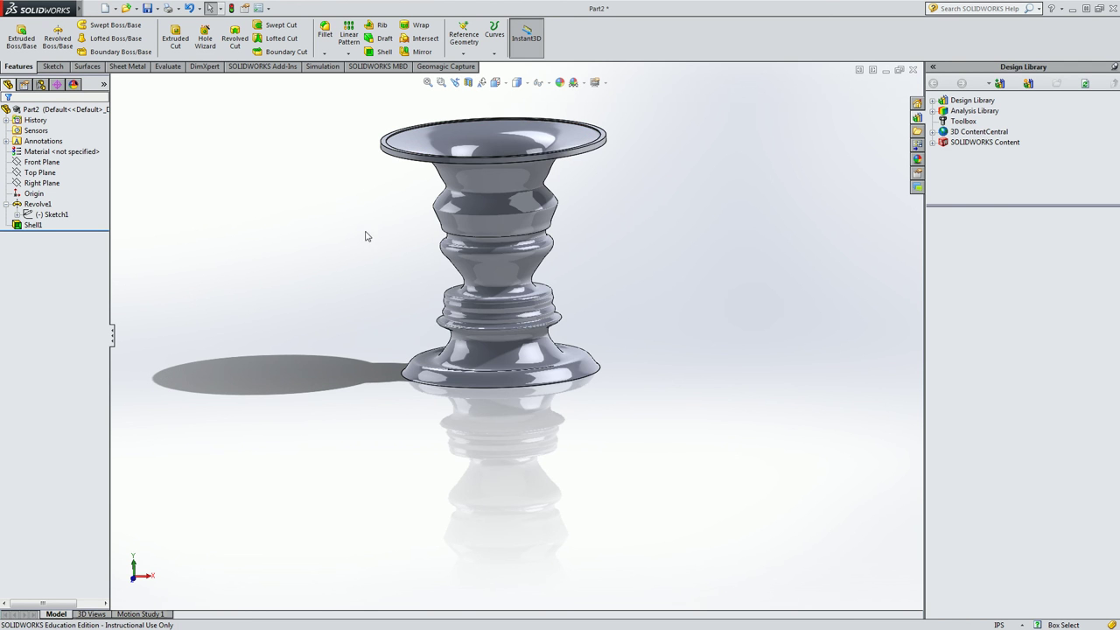
pyautogui.moveTo(366, 238); pyautogui.dragTo(369, 291, button='middle')
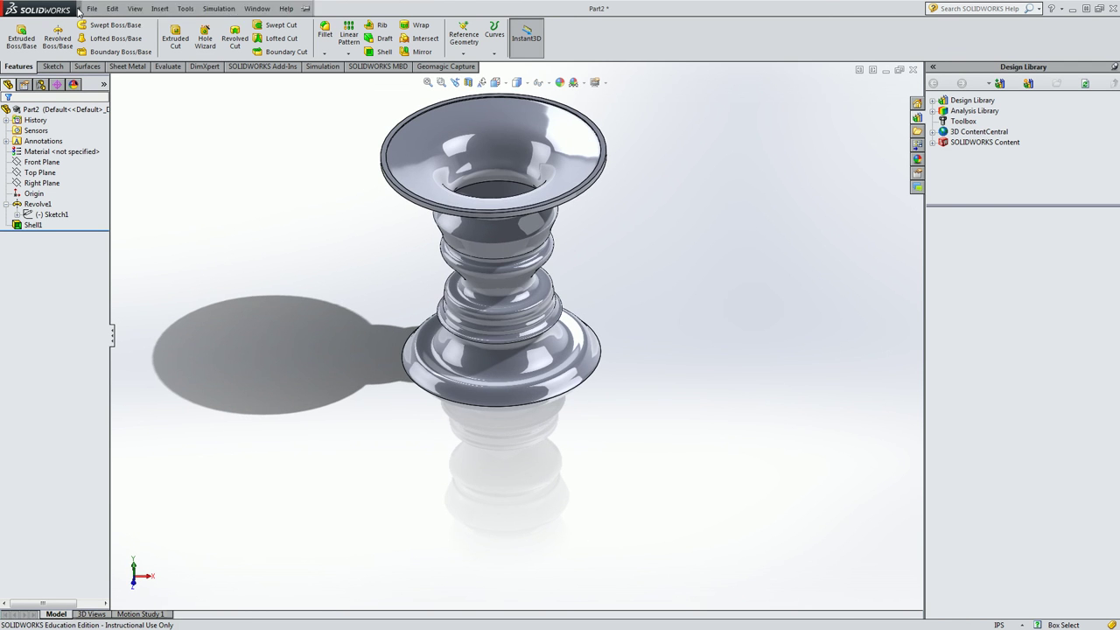
# Save As the part under the name Abe.SLDPRT in the Desktop folder
pyautogui.click(92, 9)
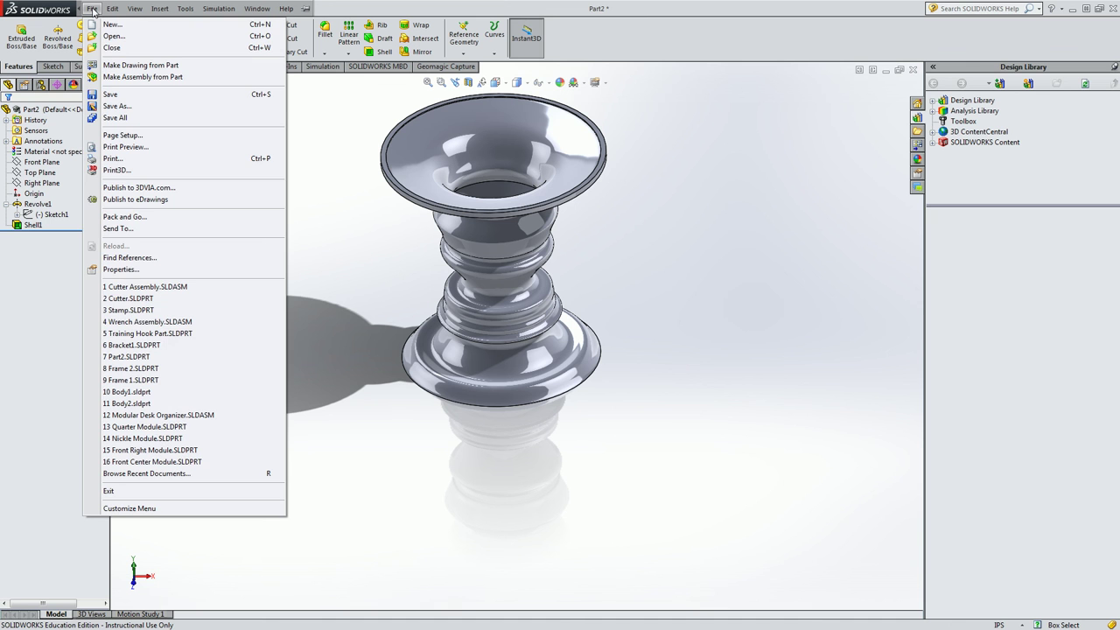
pyautogui.click(122, 105)
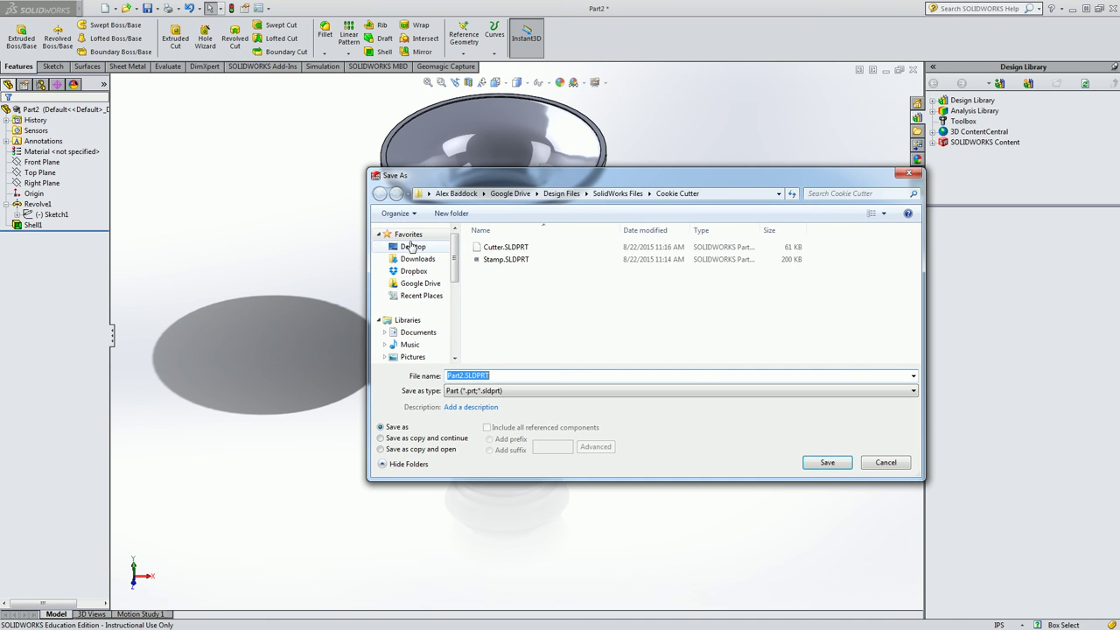
pyautogui.click(413, 247)
pyautogui.doubleClick(464, 374)
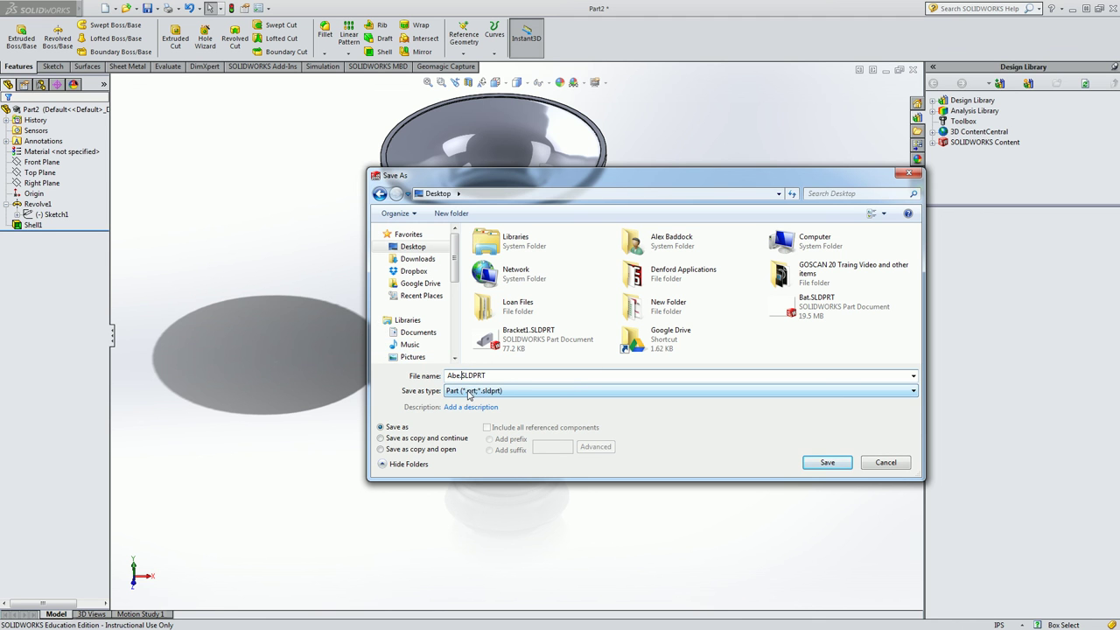
pyautogui.click(823, 464)
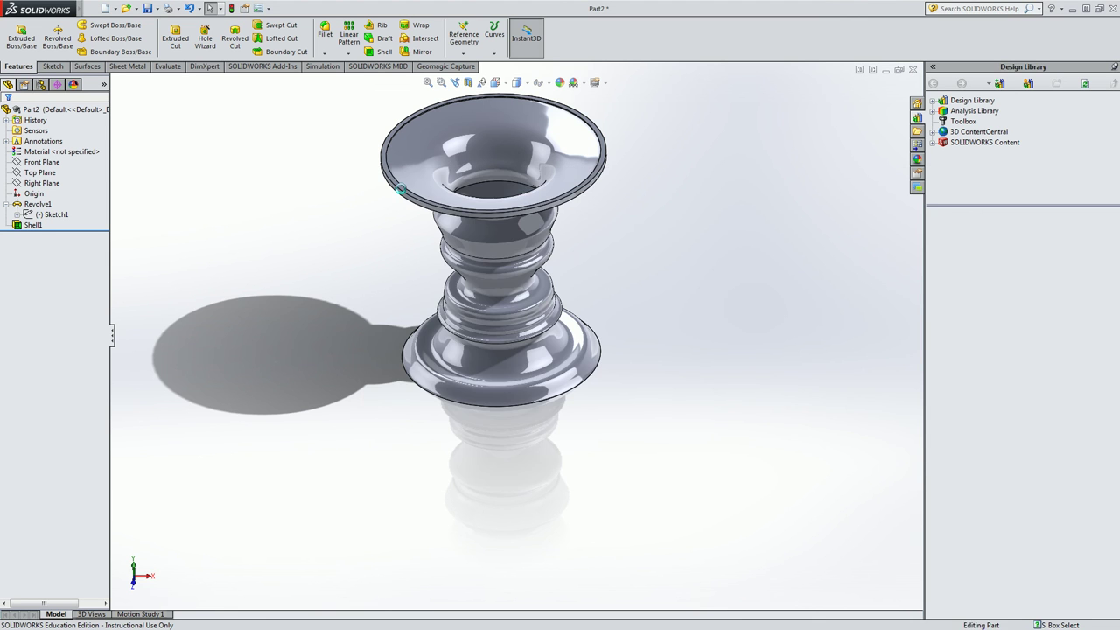
# Export the vase as STL file Abe.STL to the Desktop, then return to the Front view
pyautogui.click(91, 8)
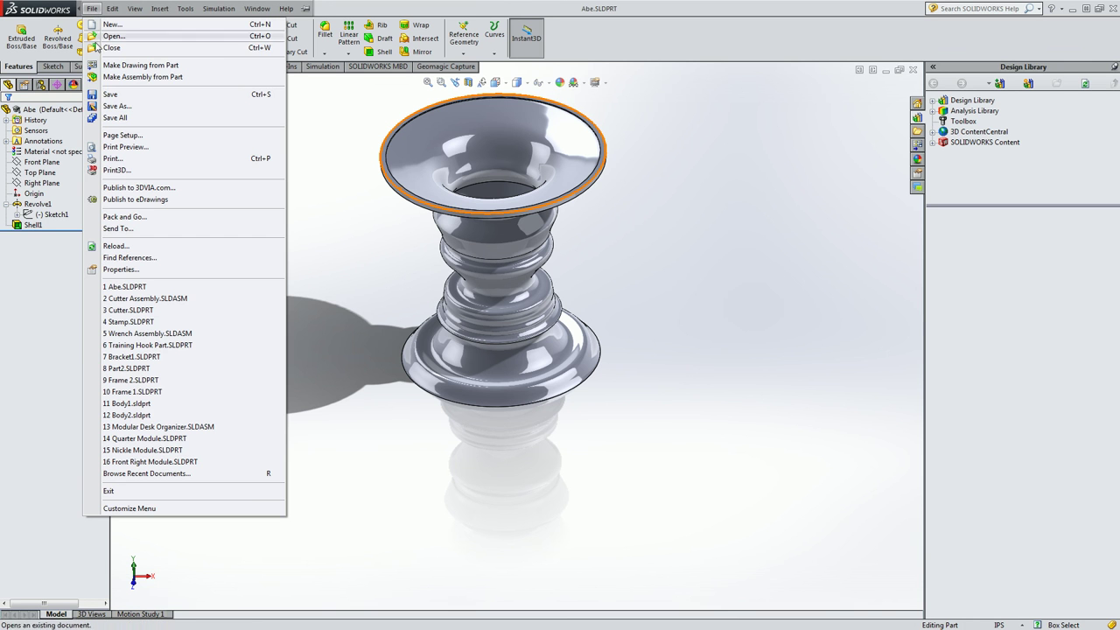
pyautogui.click(117, 106)
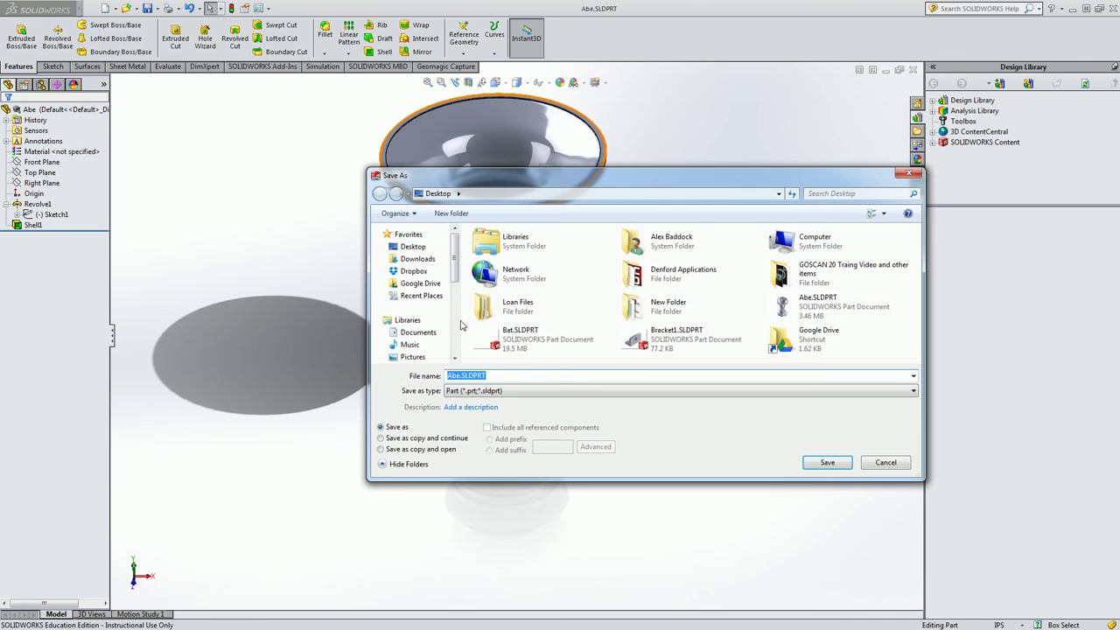
pyautogui.click(465, 391)
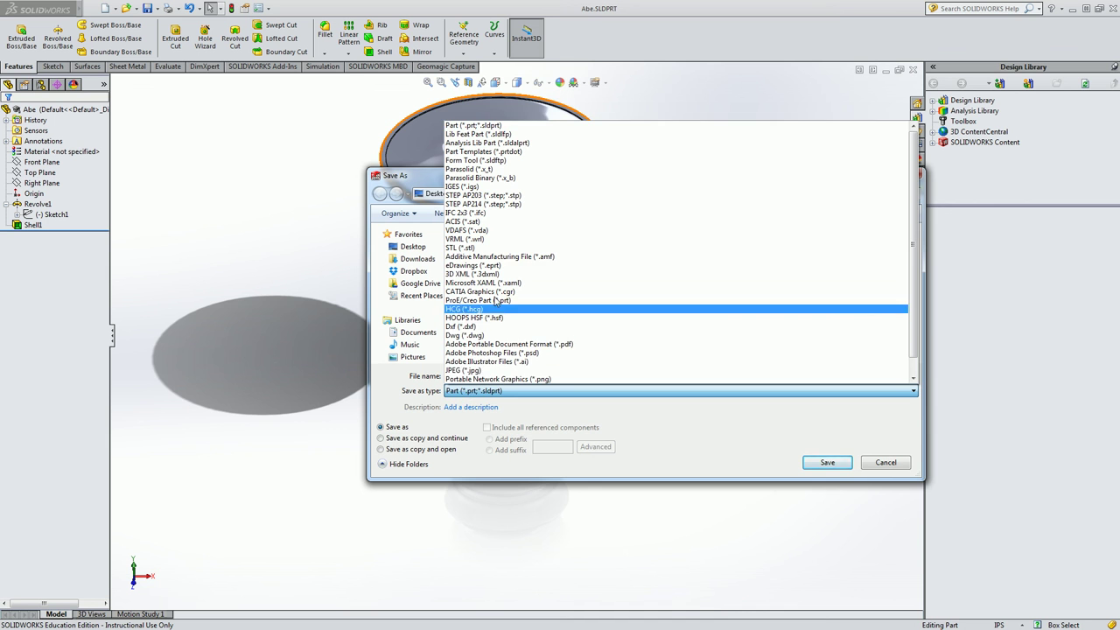
pyautogui.click(486, 248)
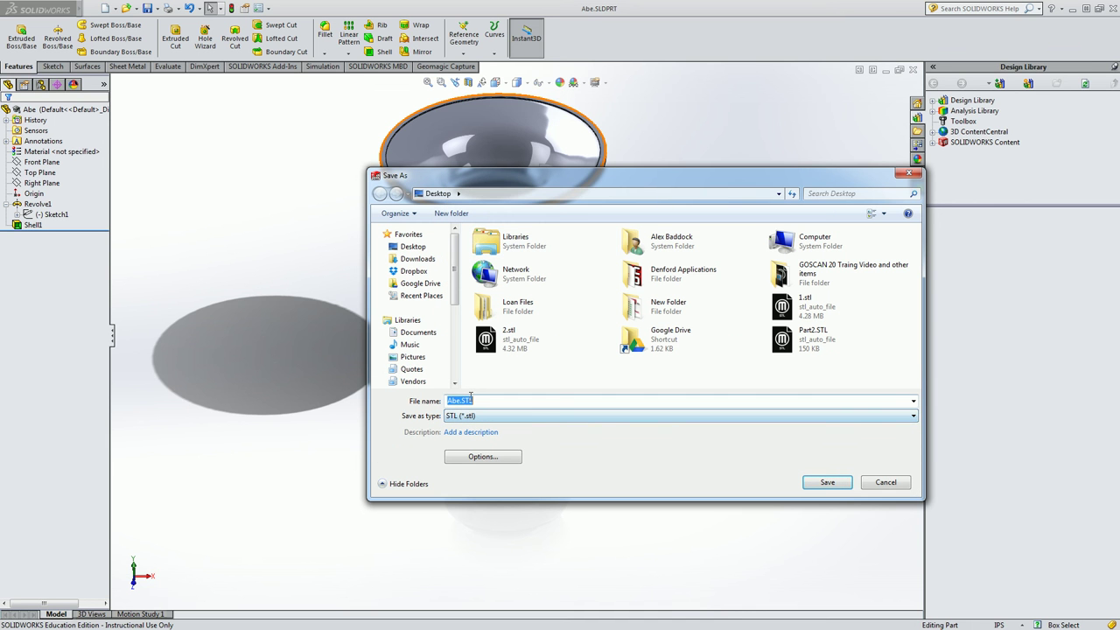
pyautogui.click(849, 484)
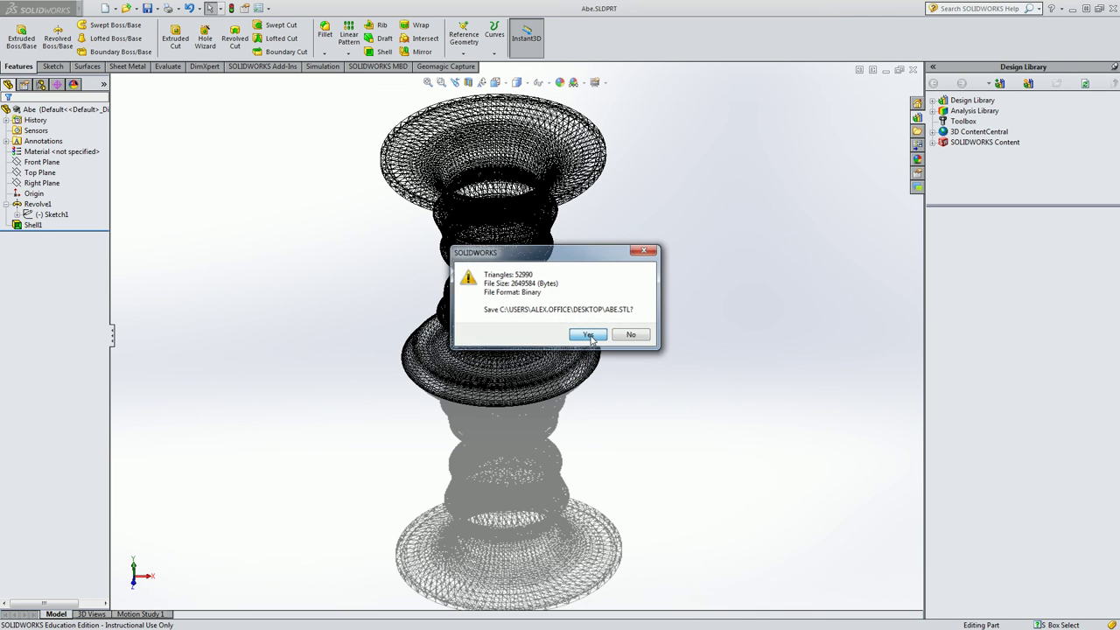
pyautogui.click(589, 335)
pyautogui.click(507, 81)
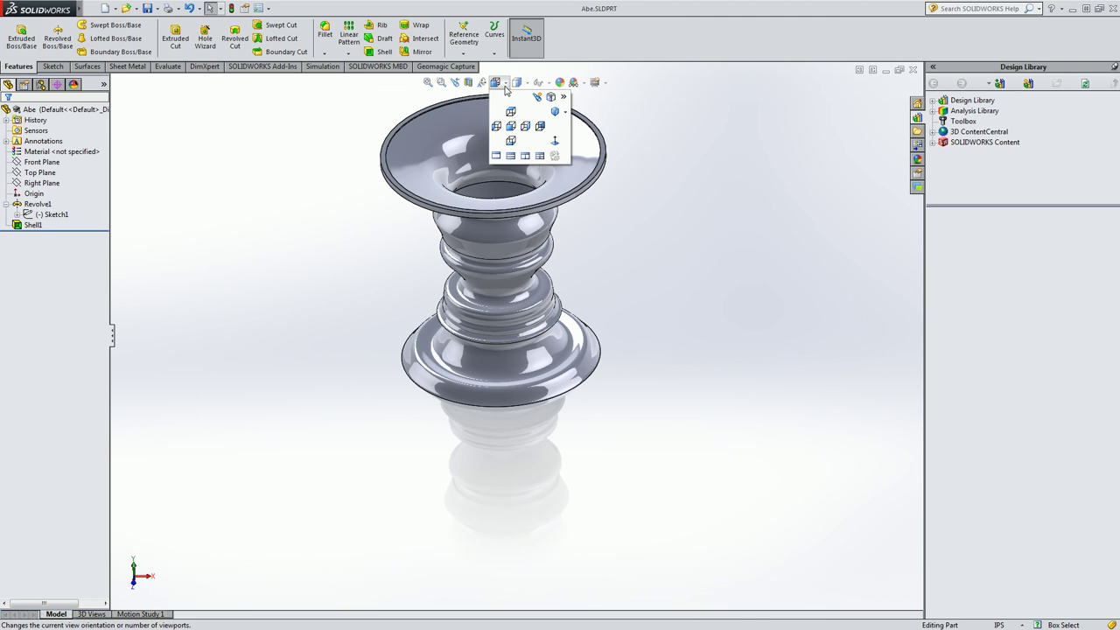
pyautogui.click(511, 123)
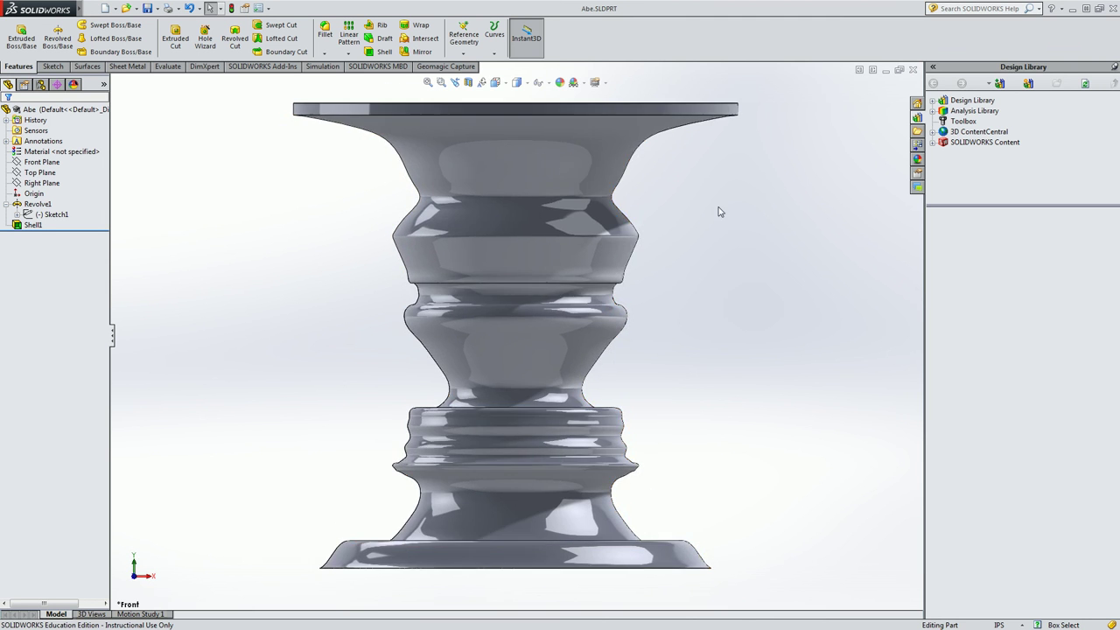